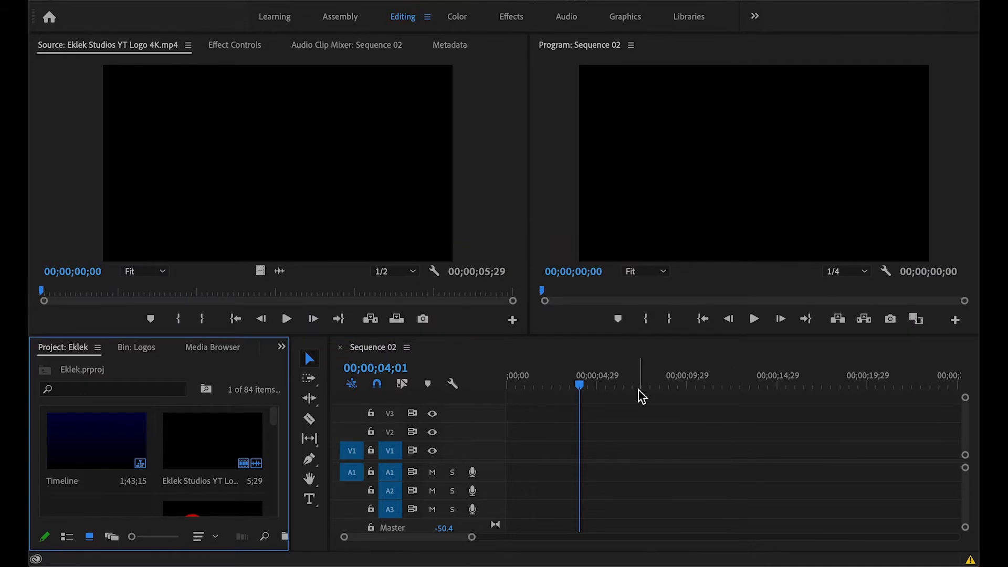
left_click(481, 161)
left_click(554, 165)
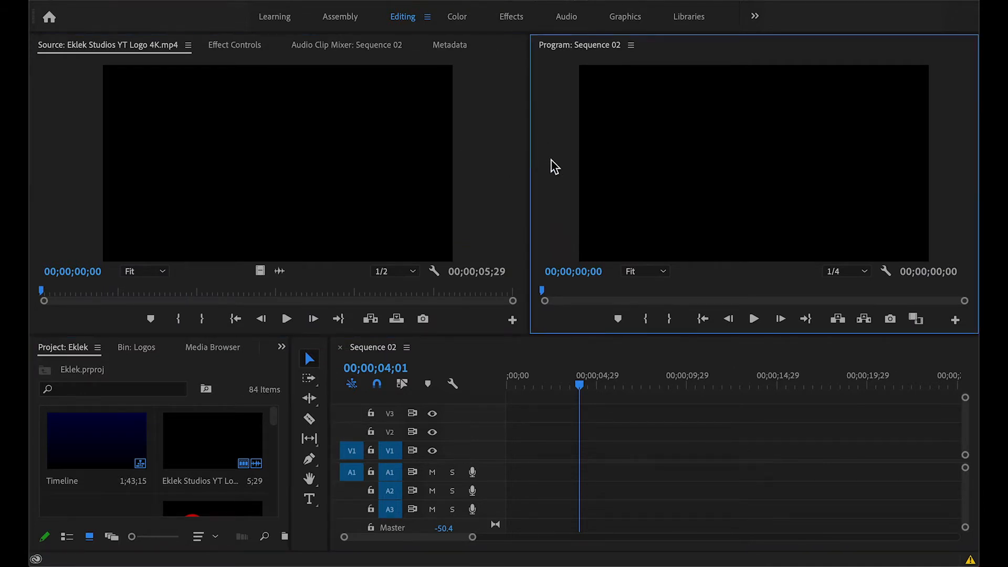
left_click(515, 351)
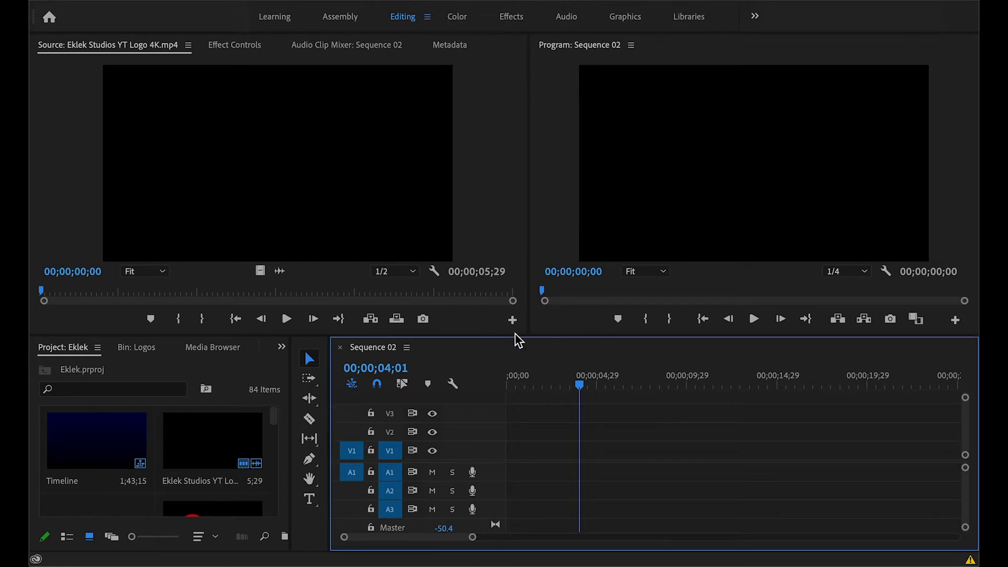
mouse_move(516, 338)
left_mouse_down()
mouse_move(516, 299)
mouse_move(521, 338)
left_mouse_up()
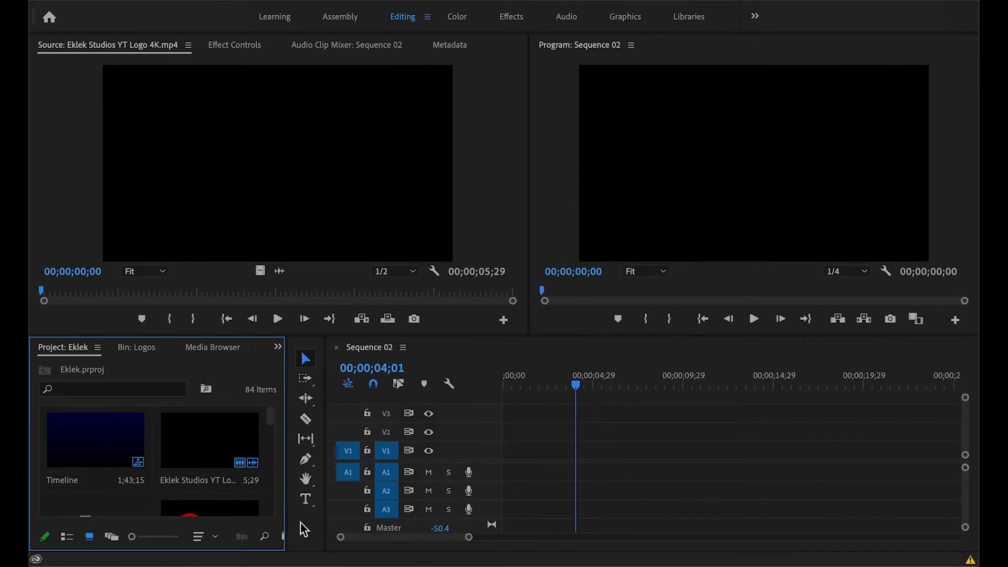
- Open the Eklek Studios YT Logo 4K.mp4 clip in the Source monitor and play it
left_click(219, 437)
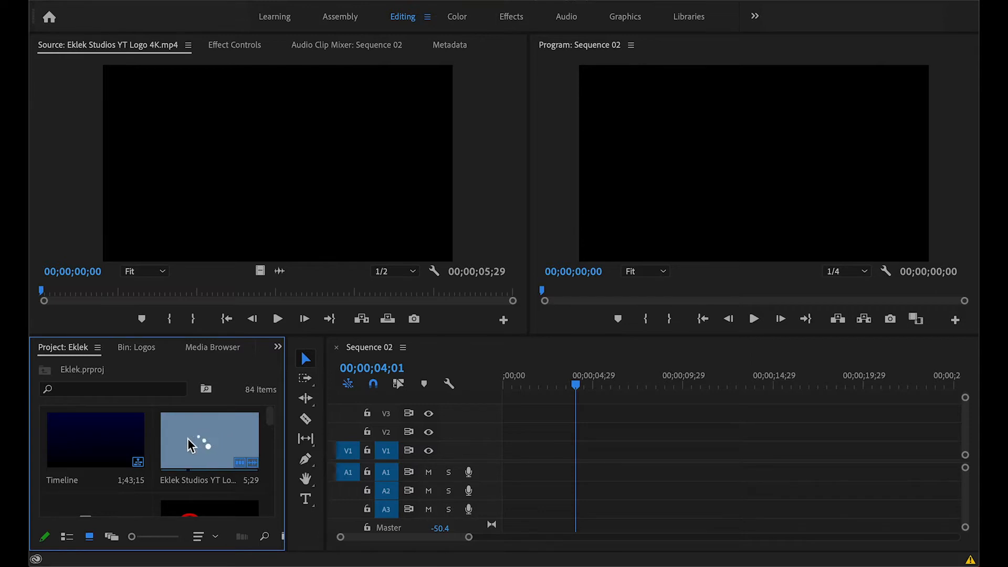
double_click(216, 440)
left_click(277, 319)
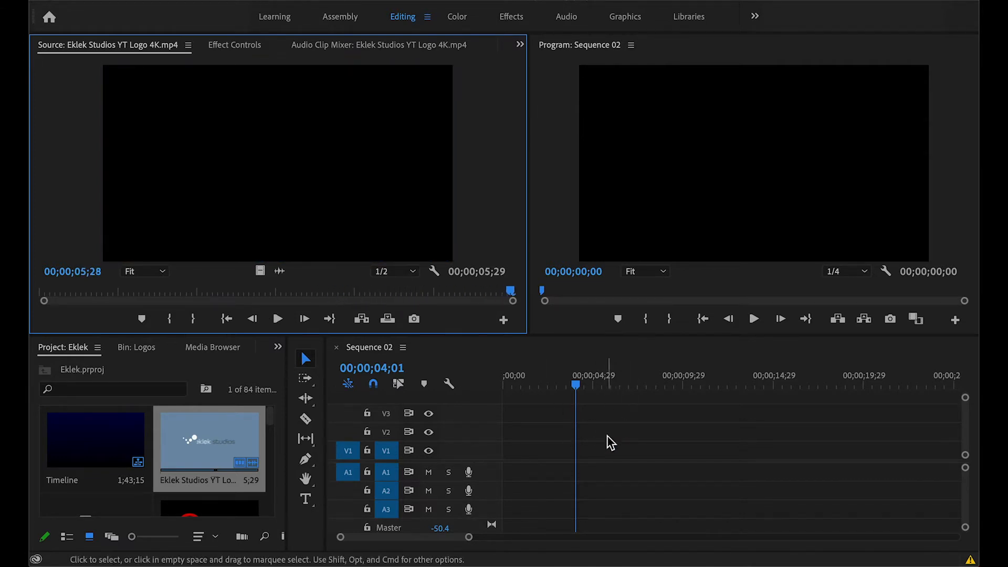
left_click(79, 448)
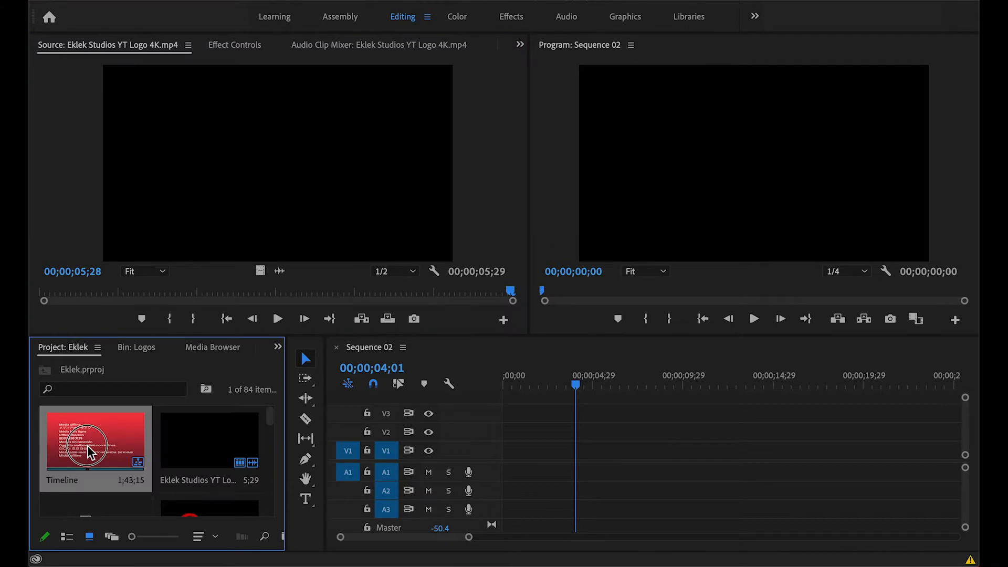
left_click(62, 480)
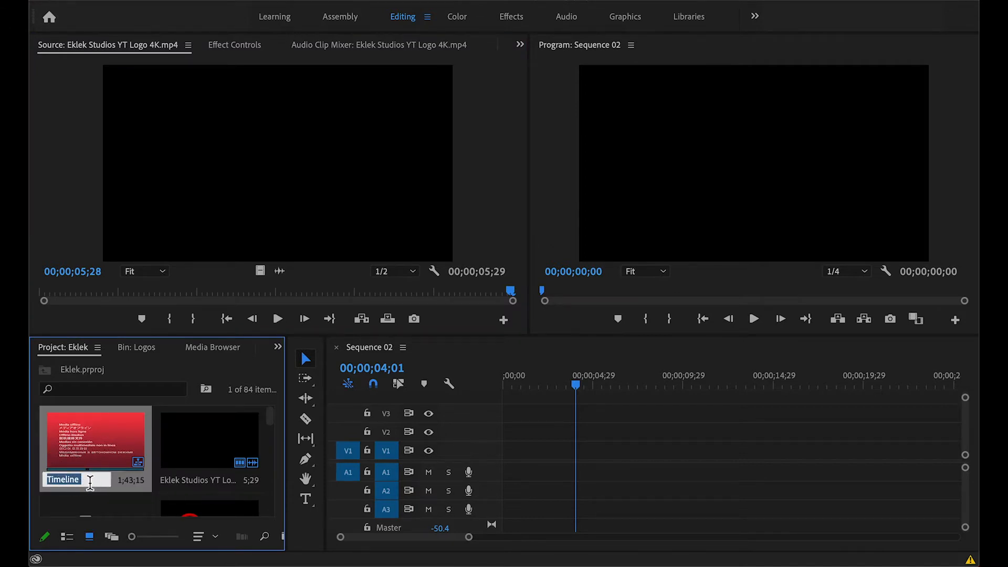
left_click(84, 496)
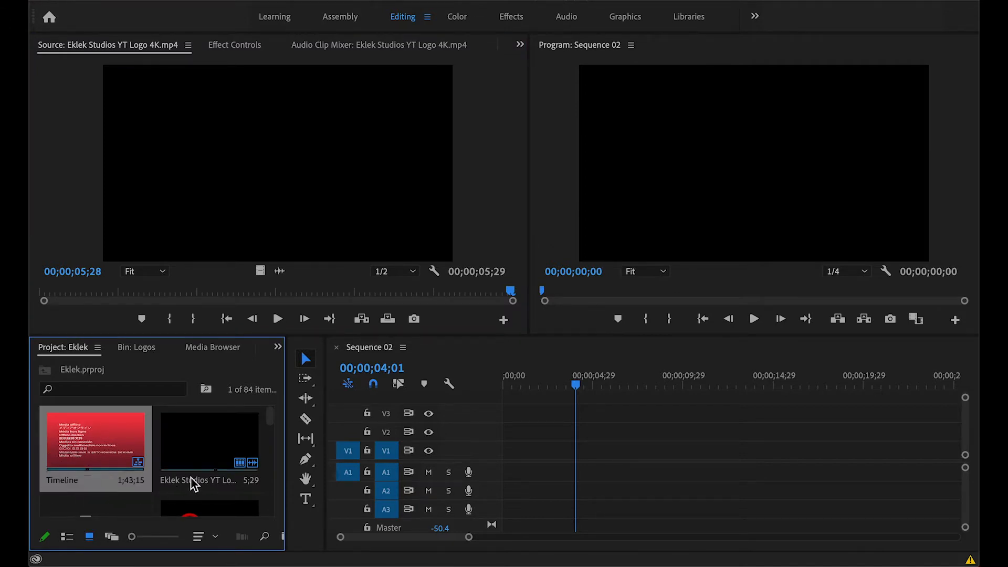
scroll(191, 479, "down", 1)
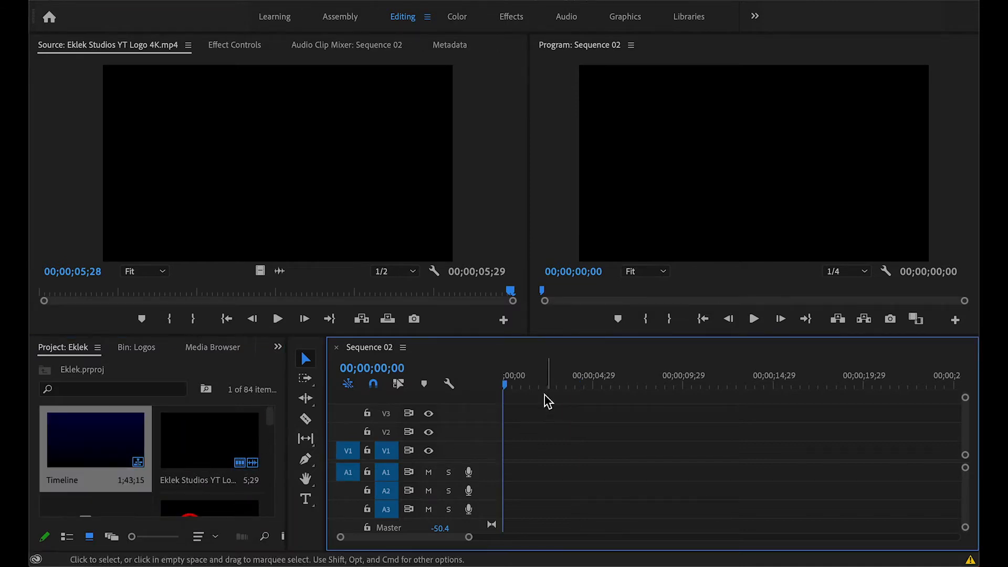
- Place the Eklek Studios YT Logo 4K.mp4 clip at the start of tracks V1 and A1 in Sequence 02, and play the sequence from the beginning
left_click_drag(184, 449, 506, 451)
left_click(374, 384)
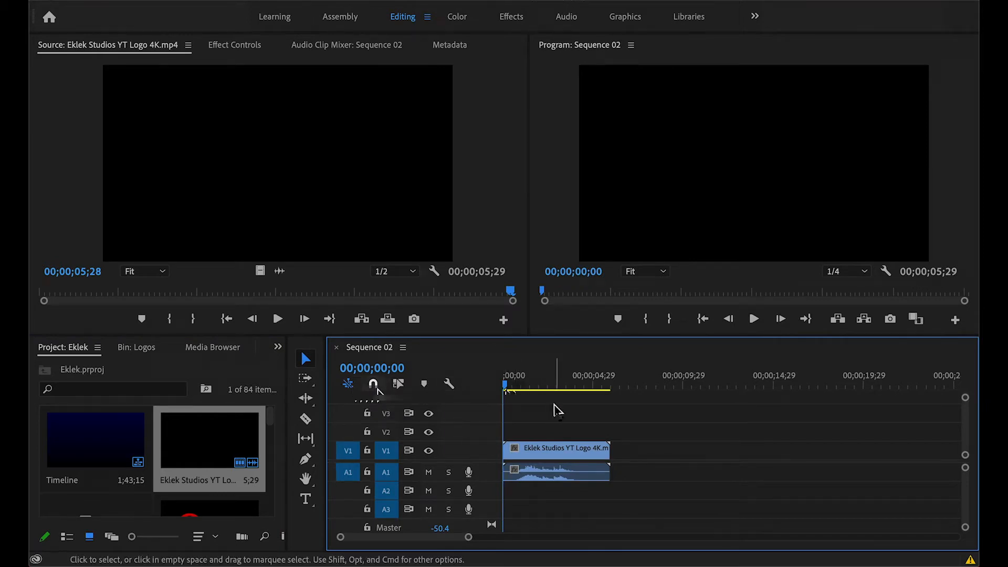
mouse_move(508, 390)
left_mouse_down()
mouse_move(589, 390)
mouse_move(505, 394)
left_mouse_up()
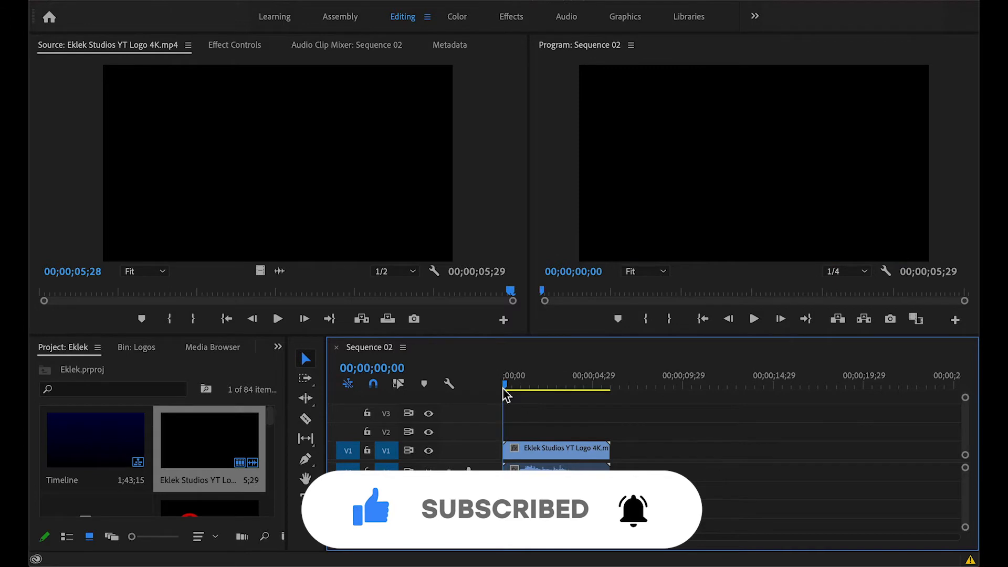
key("space")
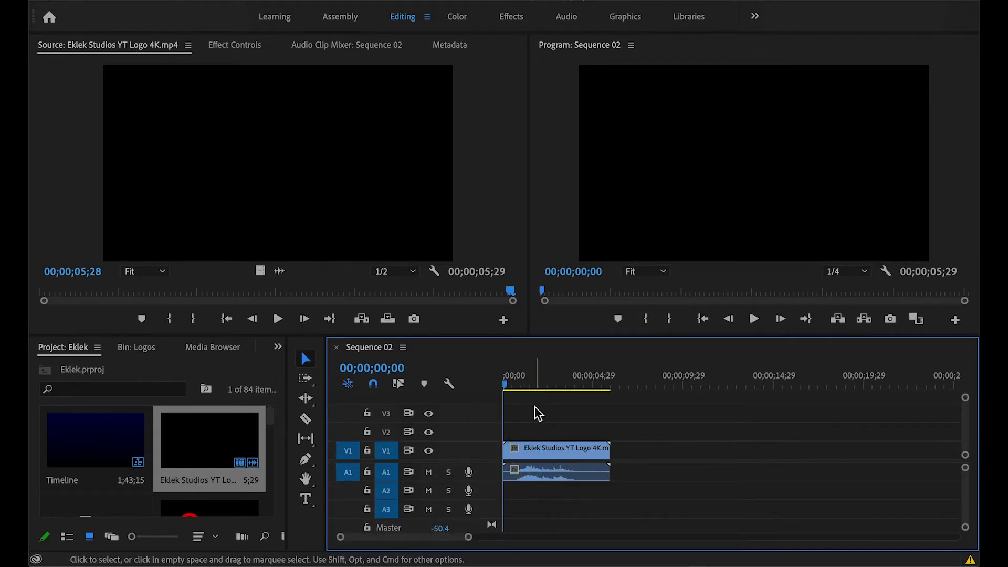
- Move the logo clip slightly along its tracks and return it to the start of the sequence
left_click(534, 407)
left_click_drag(618, 409, 551, 497)
mouse_move(527, 450)
left_mouse_down()
mouse_move(561, 459)
mouse_move(552, 464)
mouse_move(535, 450)
mouse_move(534, 462)
left_mouse_up()
left_click(548, 462)
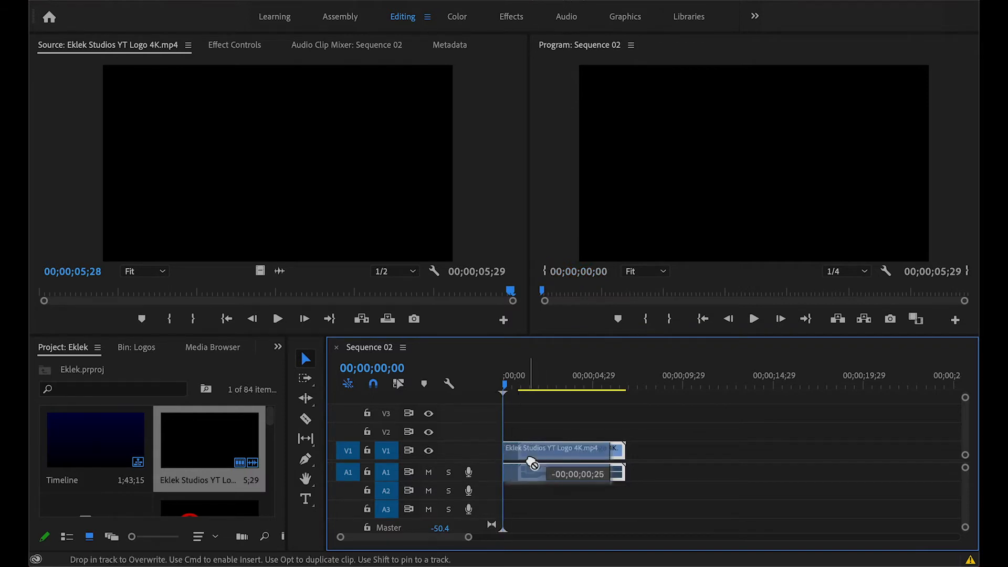
left_click(318, 350)
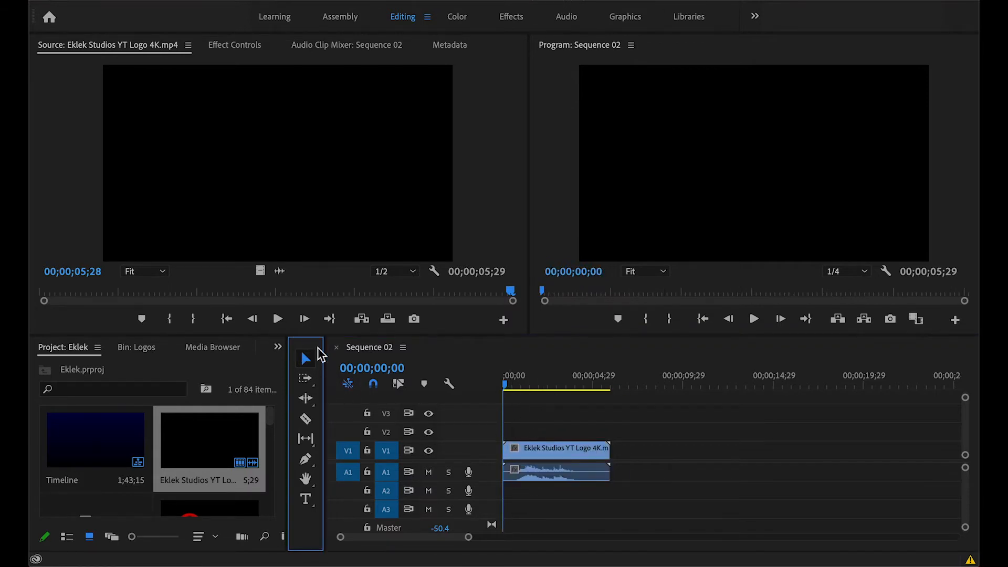
- Try splitting the logo clip's video with the Razor tool, and undo the cut
left_click(308, 428)
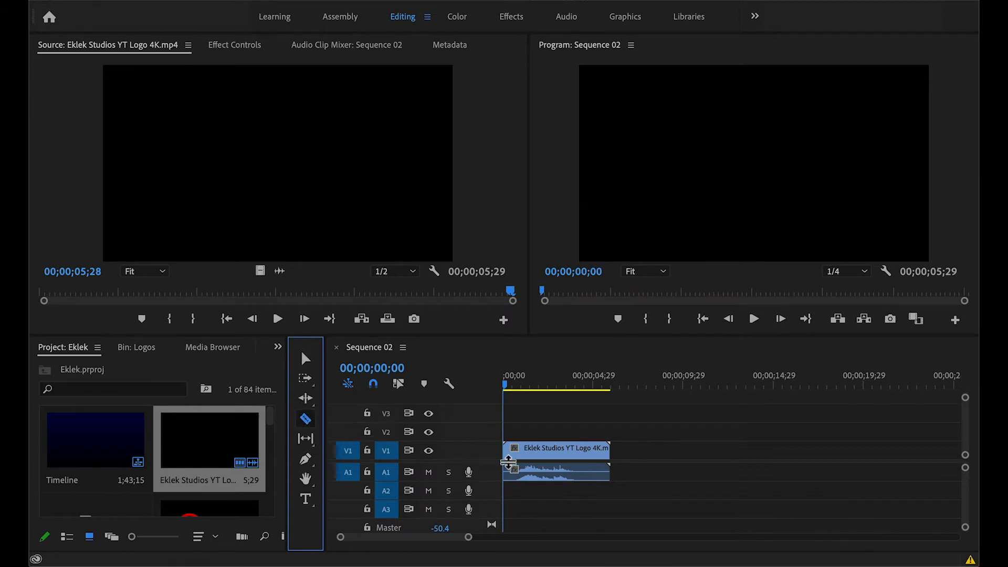
left_click(547, 450)
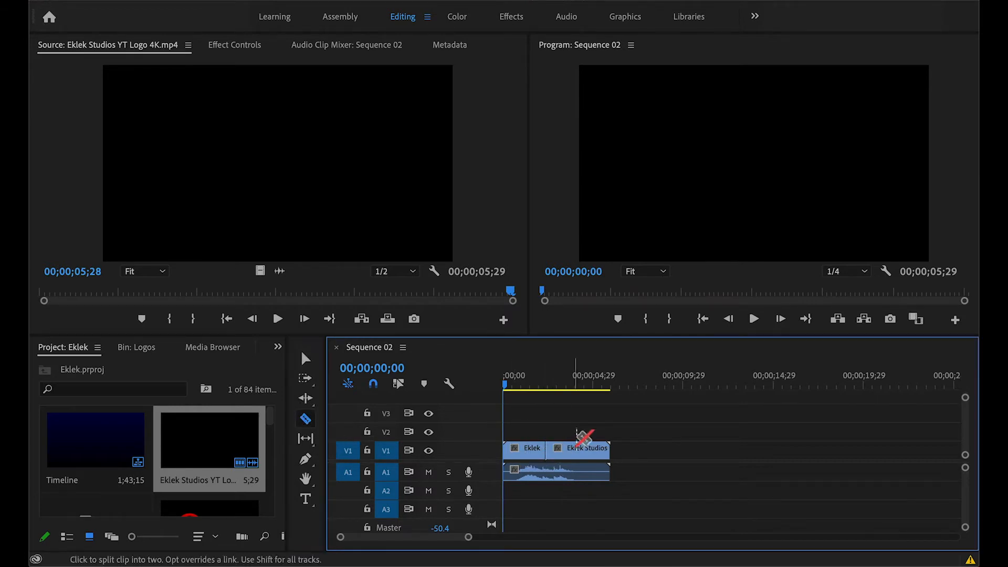
key("v")
mouse_move(586, 449)
left_mouse_down()
mouse_move(626, 451)
mouse_move(574, 451)
mouse_move(584, 451)
left_mouse_up()
key("super+z")
key("super+z")
- Try trimming the start of the logo clip's video on V1, play the result and extend it back to the sequence start
left_click_drag(558, 384, 505, 391)
left_click_drag(514, 451, 525, 451)
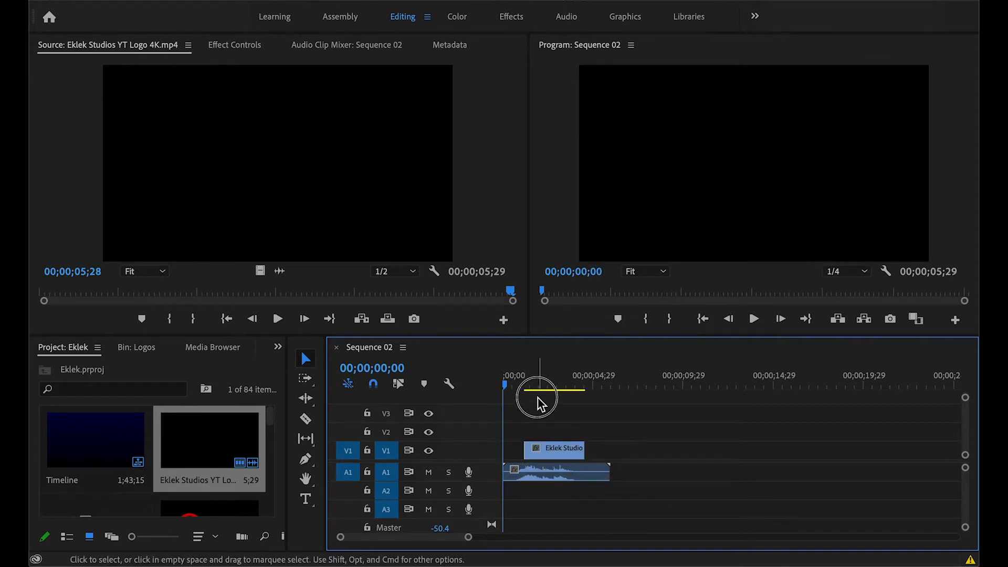
key("space")
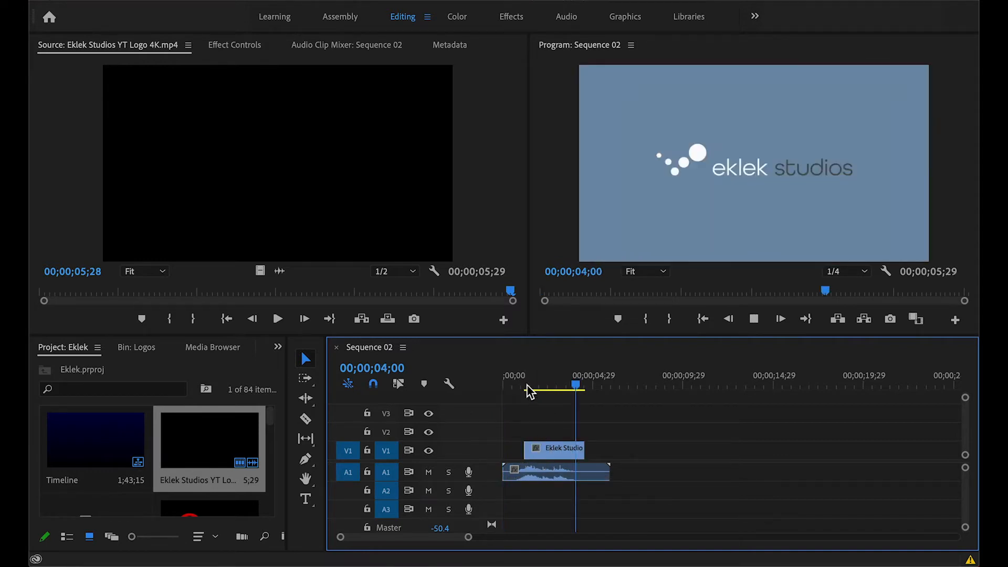
key("space")
left_click_drag(524, 449, 492, 449)
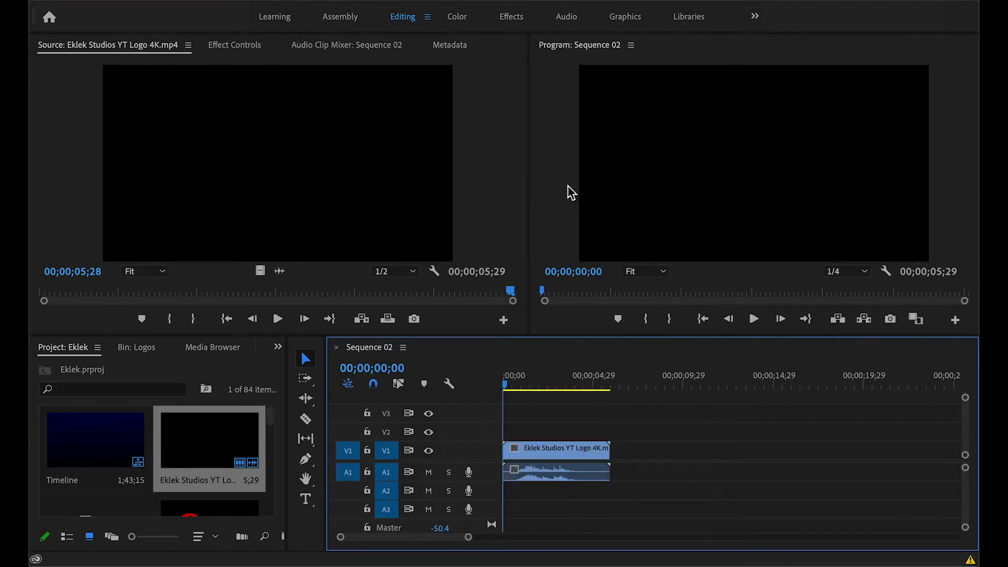
- Play the logo sequence in the Program monitor and stop it near the end of the fade-out
left_click(551, 169)
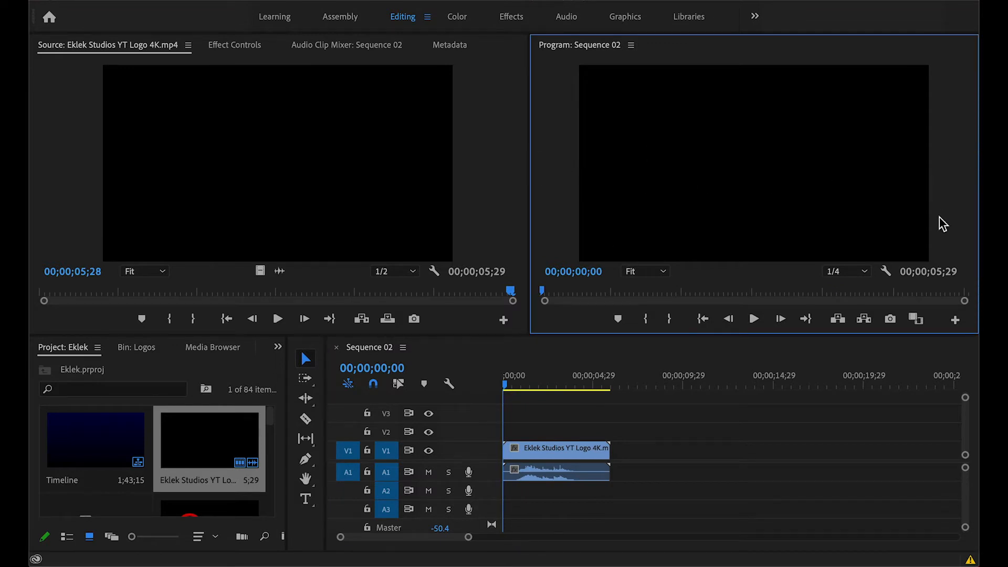
key("ctrl+s")
left_click(754, 319)
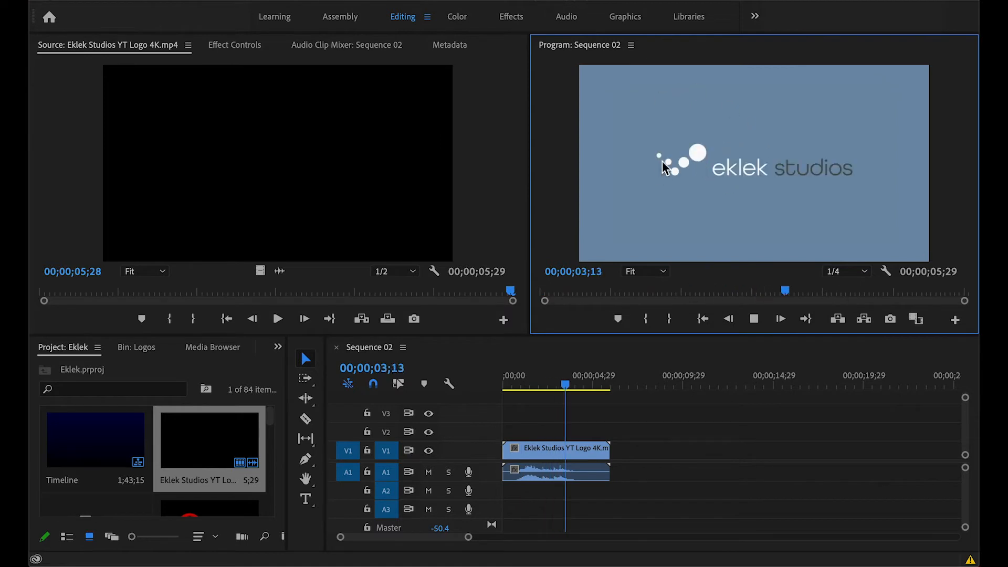
left_click(754, 321)
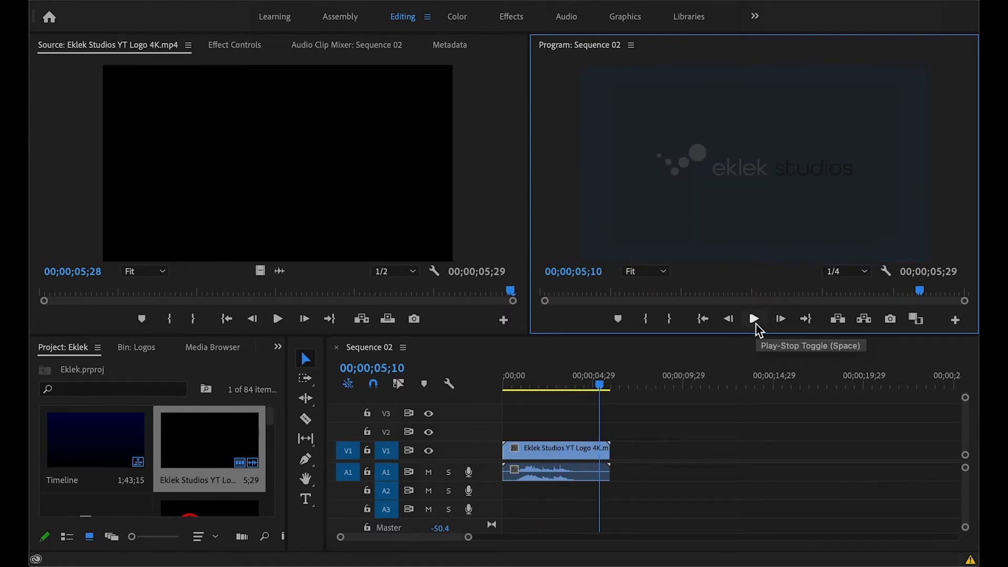
- Step three frames back, jump to the sequence's start and end, and scrub the playhead back to 00;00;00;00
left_click(730, 320)
left_click(730, 320)
left_click(730, 321)
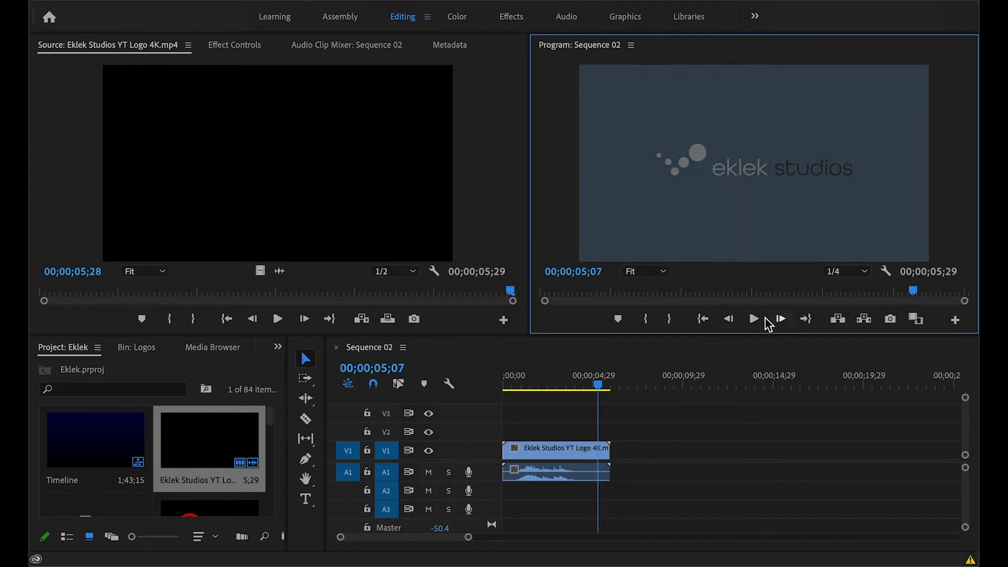
left_click(704, 319)
left_click(805, 321)
left_click_drag(592, 383, 466, 388)
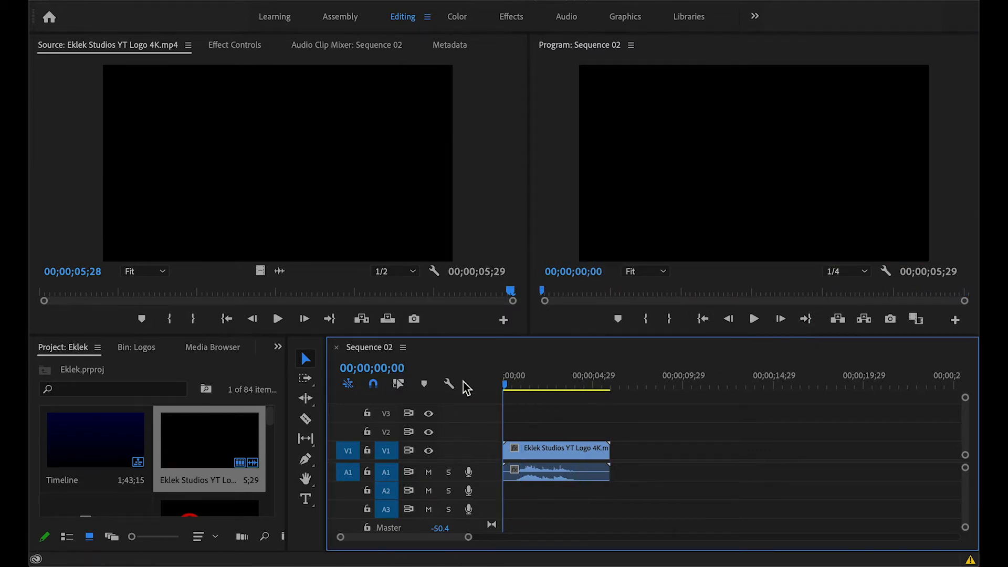
left_click(518, 385)
left_click_drag(520, 386, 487, 383)
- In the Effects workspace, search the effects for "dip" and apply Dip to Black to the start and end of the logo clip
left_click(507, 21)
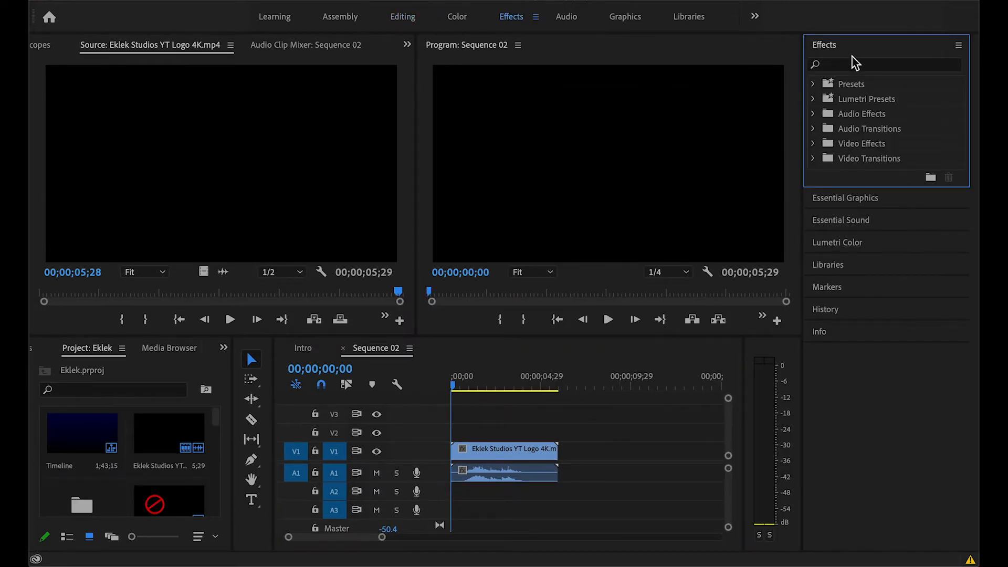
left_click(854, 73)
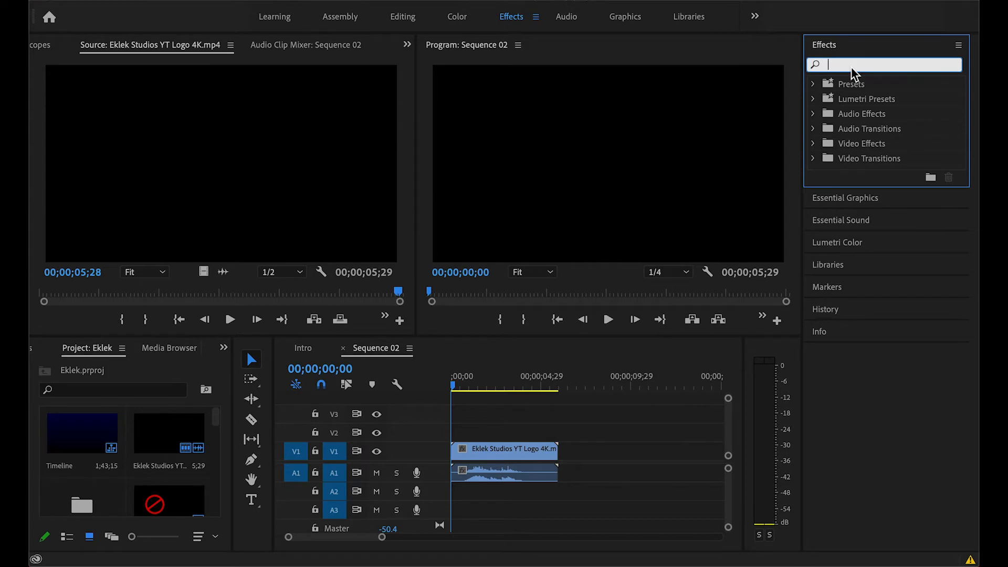
type("dip")
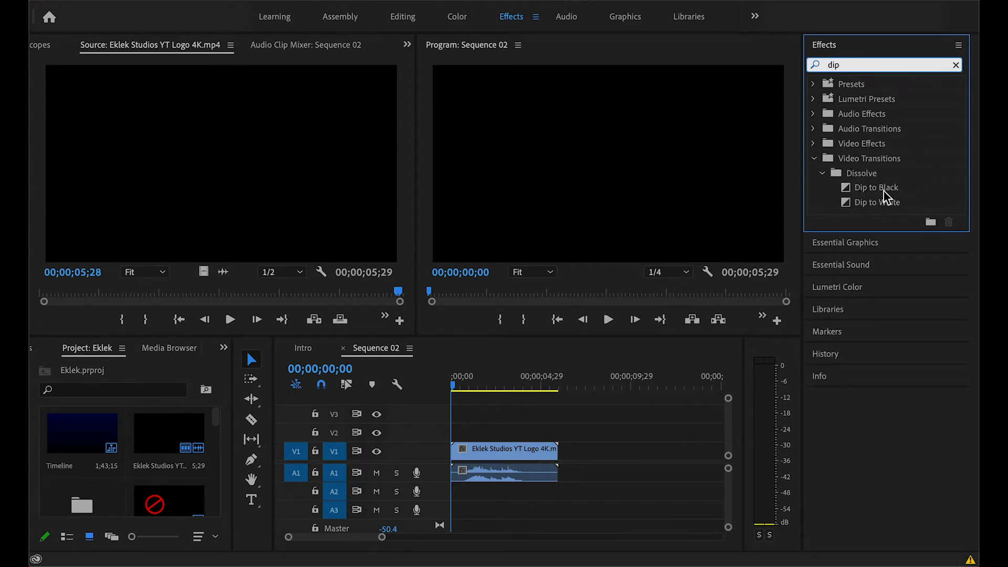
left_click_drag(883, 190, 455, 459)
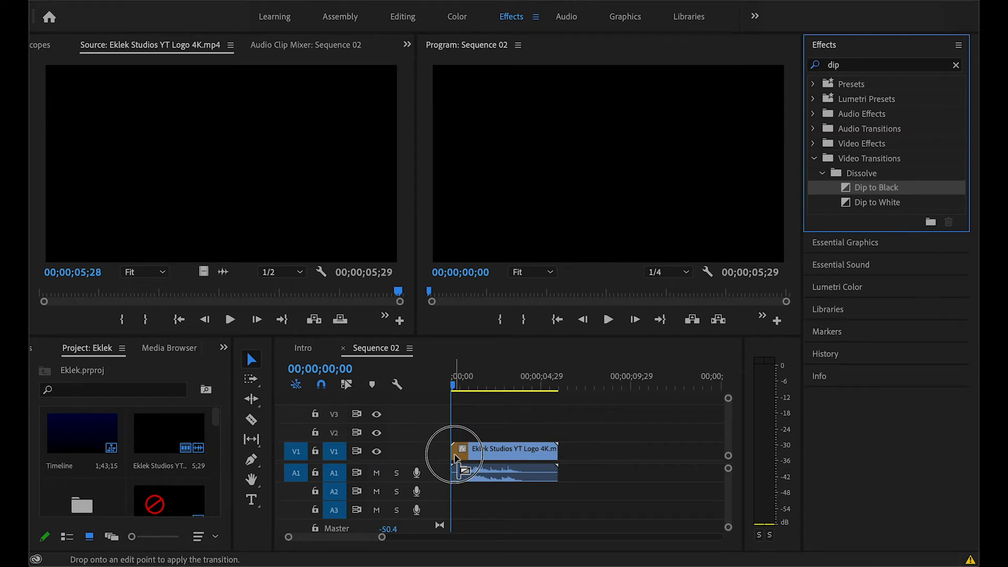
mouse_move(455, 457)
left_mouse_down()
mouse_move(641, 376)
mouse_move(900, 219)
mouse_move(454, 449)
left_mouse_up()
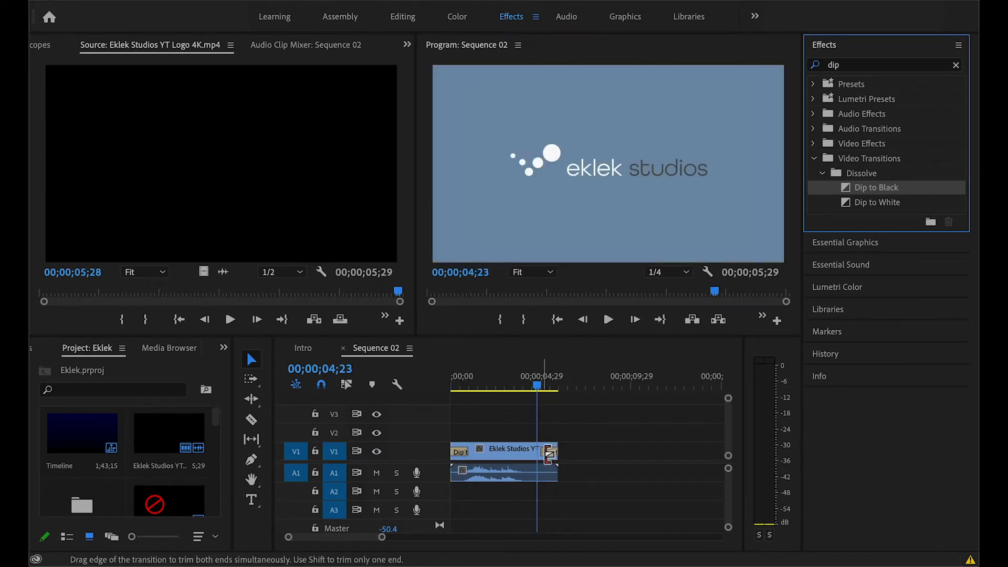
- Lengthen the Dip to Black transition at the clip's end to about 2 seconds and play back the sequence
left_click_drag(549, 452, 524, 452)
left_click(511, 385)
key("space")
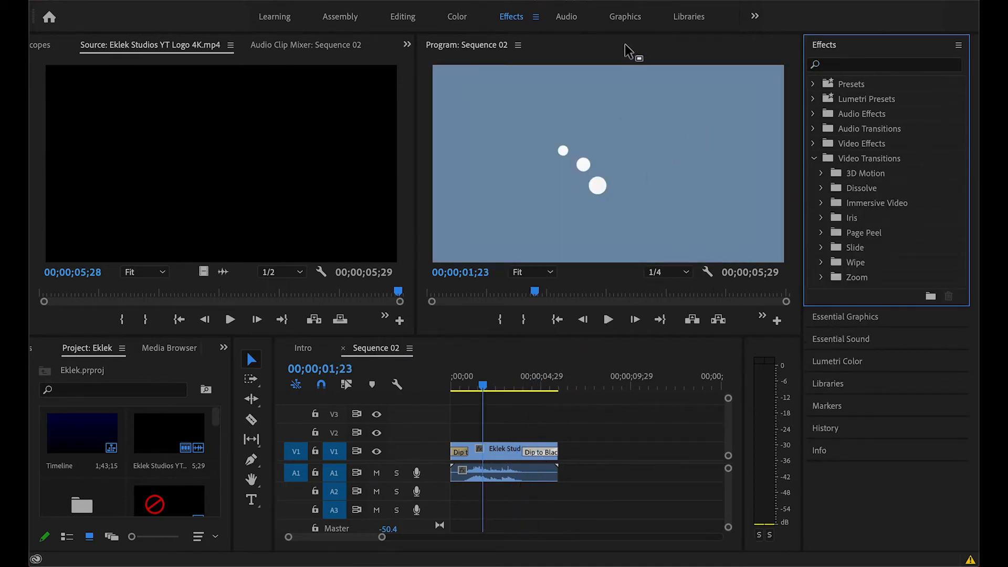
- Switch to the Graphics workspace and look through the motion graphics templates in My Templates
left_click(623, 21)
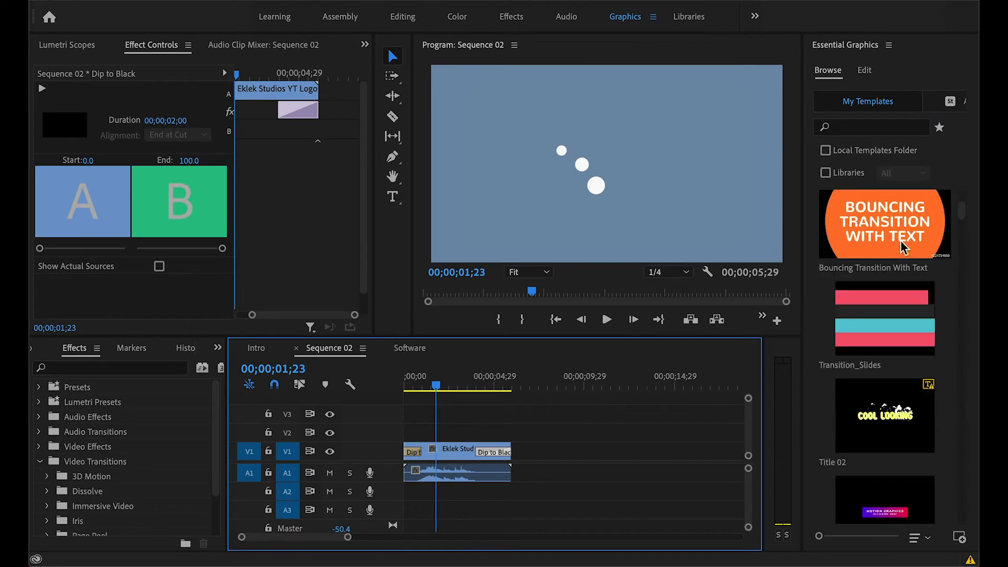
scroll(903, 247, "down", 15)
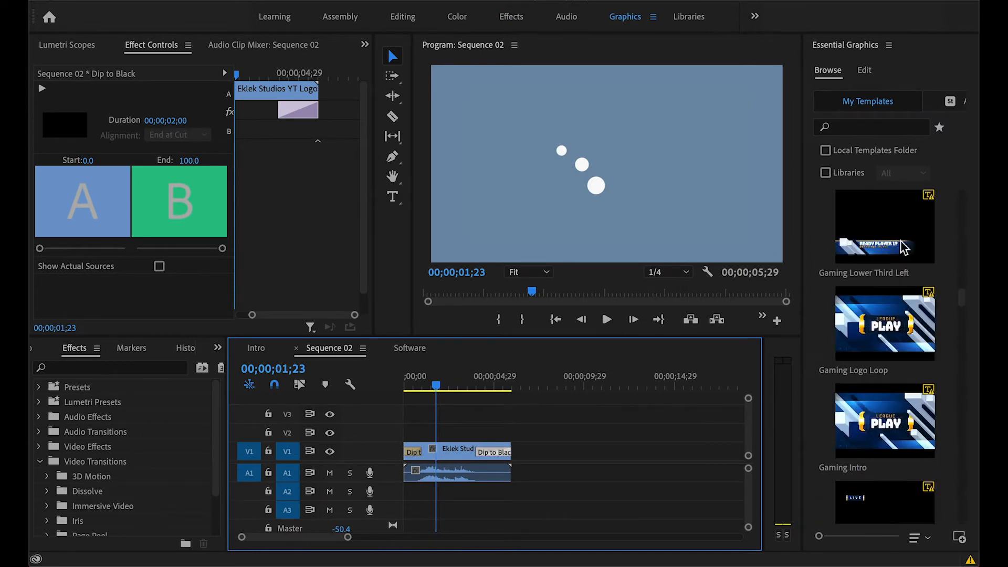
scroll(903, 247, "up", 2)
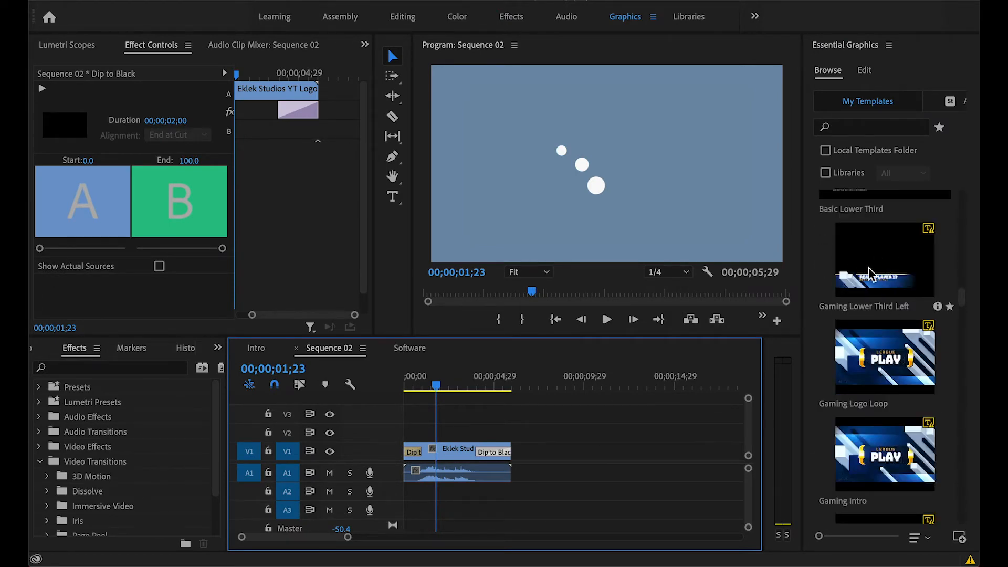
scroll(874, 278, "down", 20)
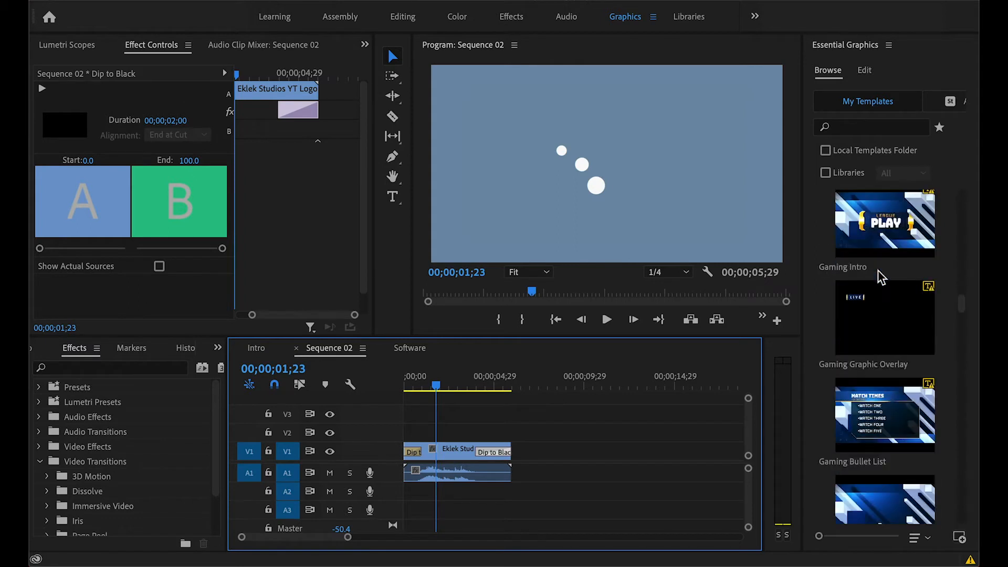
scroll(881, 276, "down", 4)
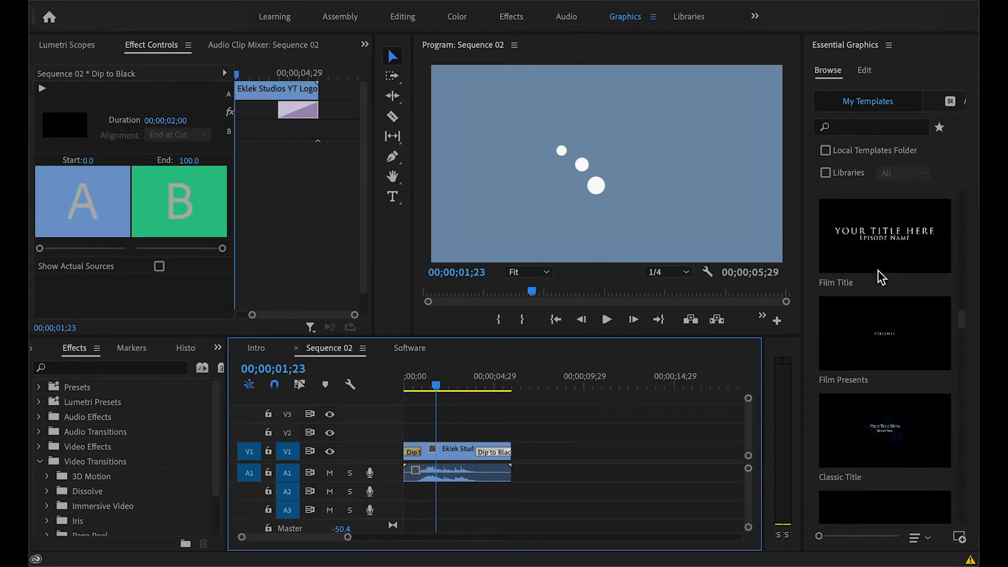
- Place the Classic Title template on V2 over the logo clip's end and change its title text to "Eklek"
left_click_drag(896, 420, 488, 432)
left_click_drag(509, 385, 532, 388)
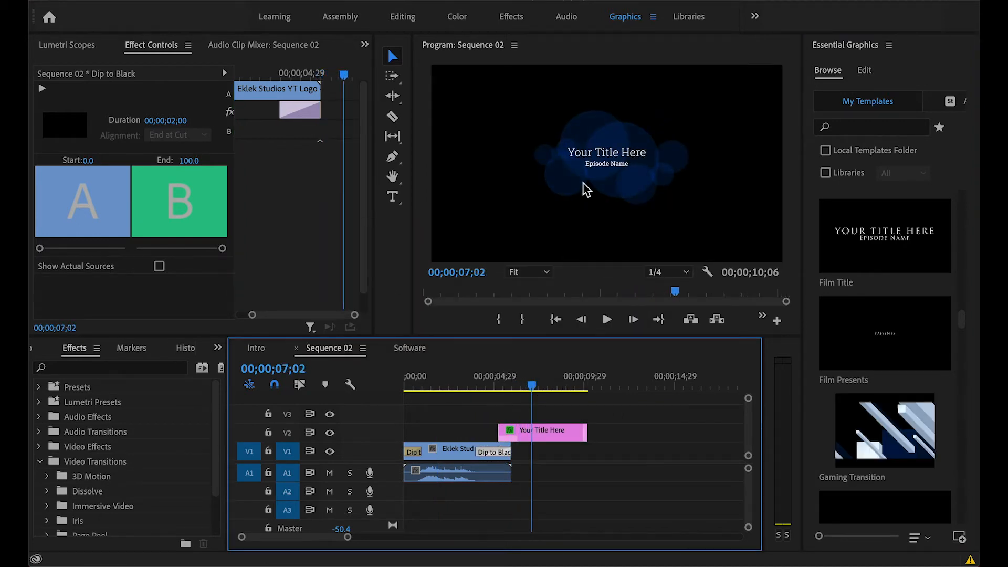
double_click(591, 154)
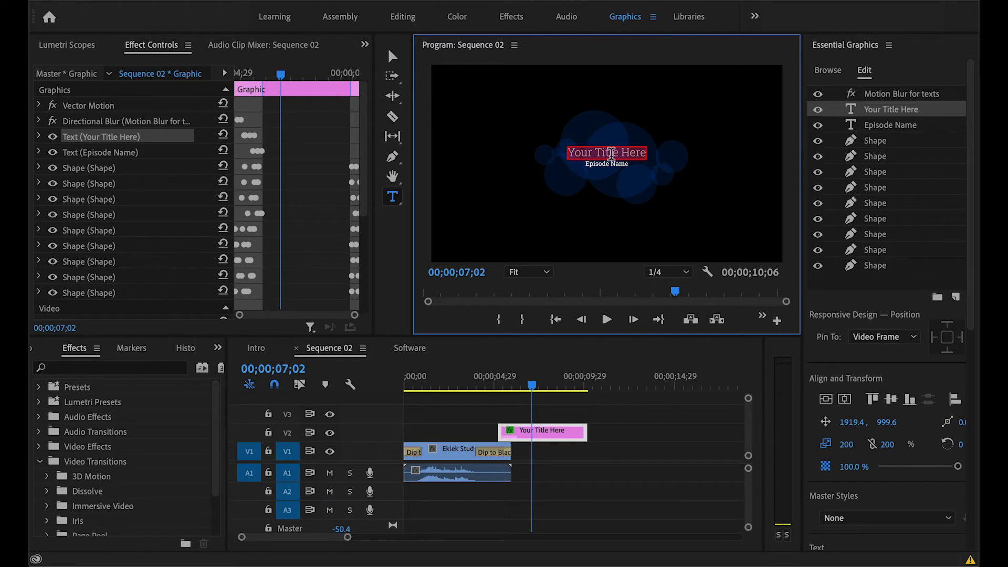
type("Eklek")
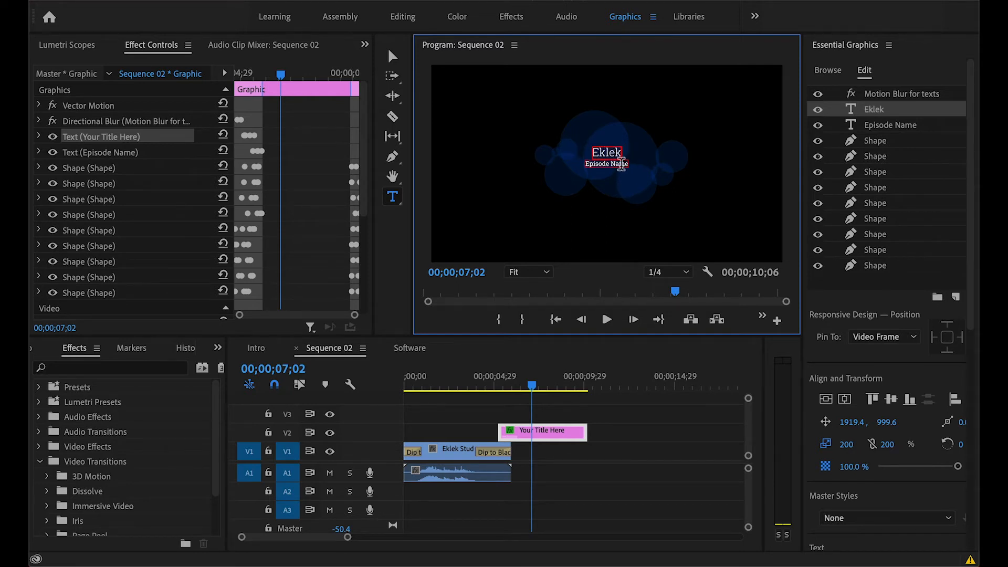
left_click(585, 412)
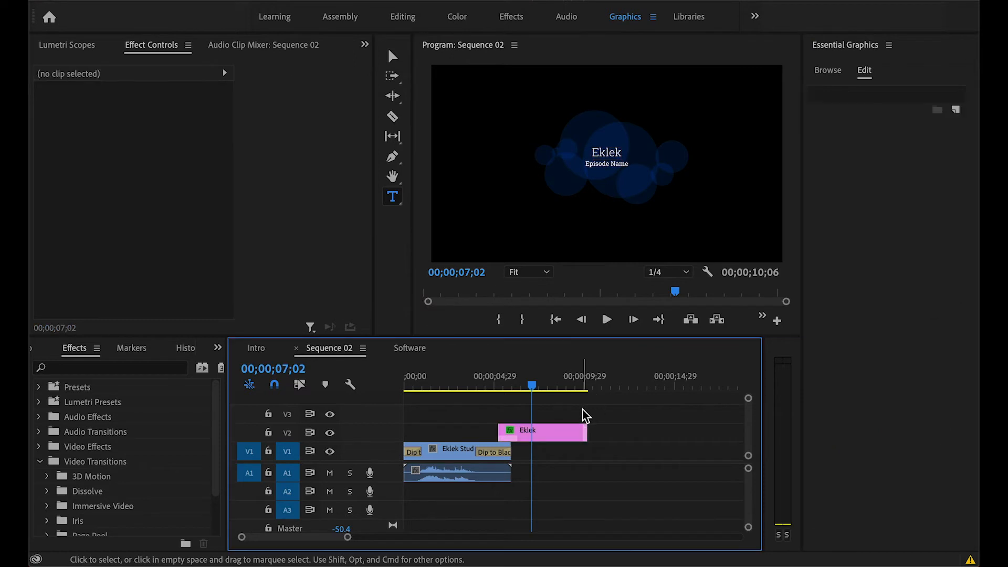
- Scrub through the opening animation of the title graphic on V2
left_click(504, 387)
left_click_drag(505, 386, 518, 387)
left_click_drag(527, 389, 504, 389)
- Open the title graphic's layers for editing and look through the transform and text settings of the Episode Name layer
left_click(540, 419)
left_click(526, 452)
left_click(544, 435)
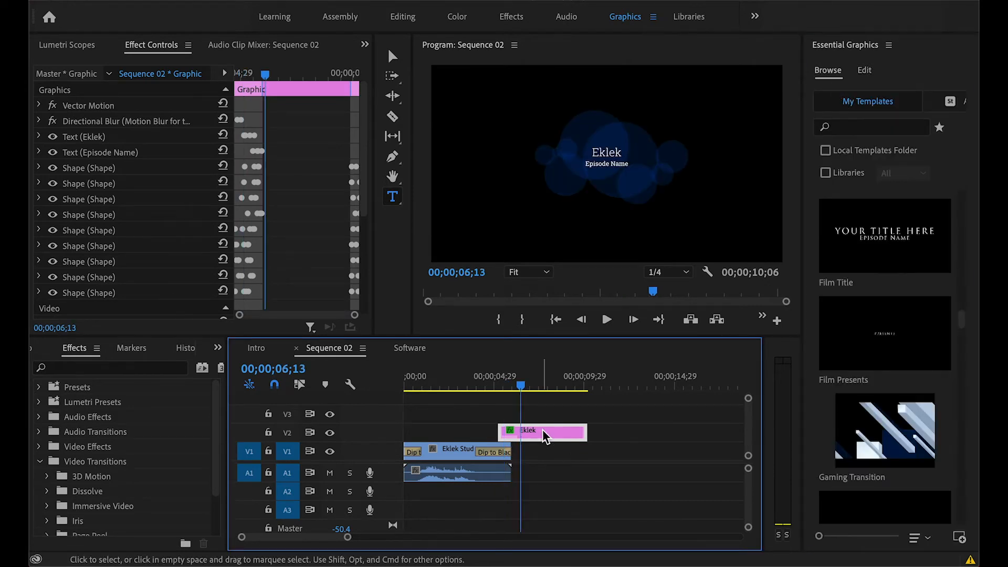
left_click(865, 72)
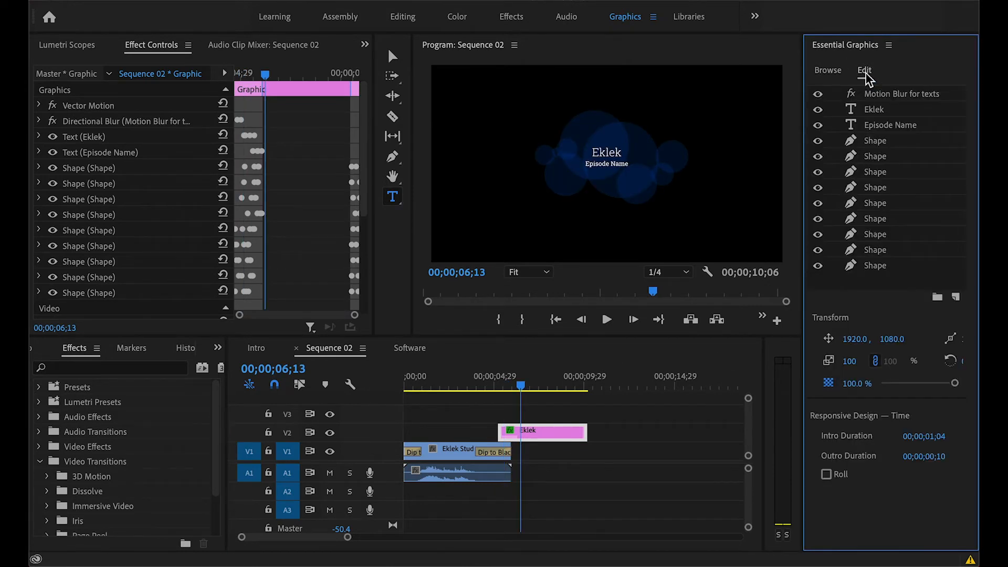
left_click(900, 126)
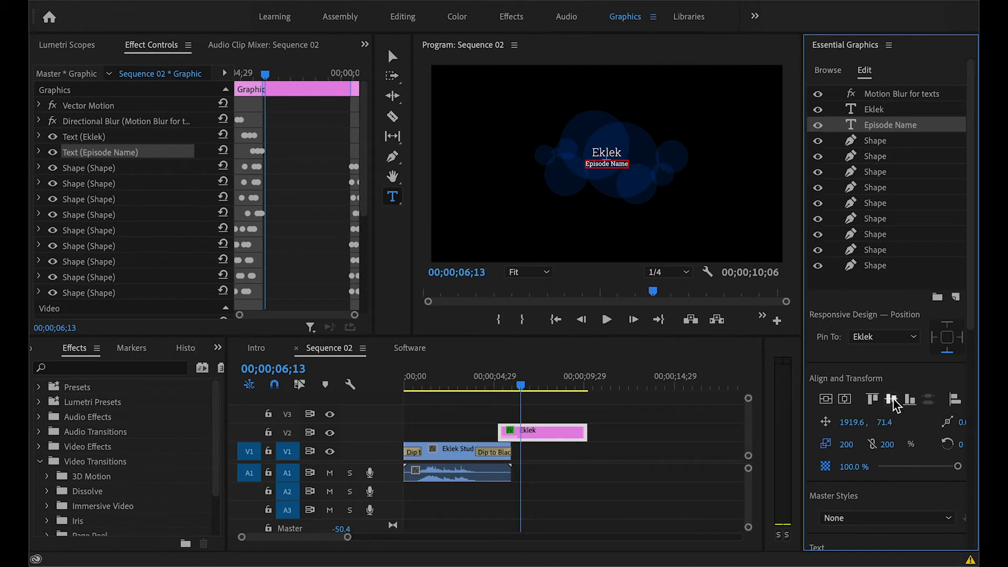
scroll(871, 399, "down", 2)
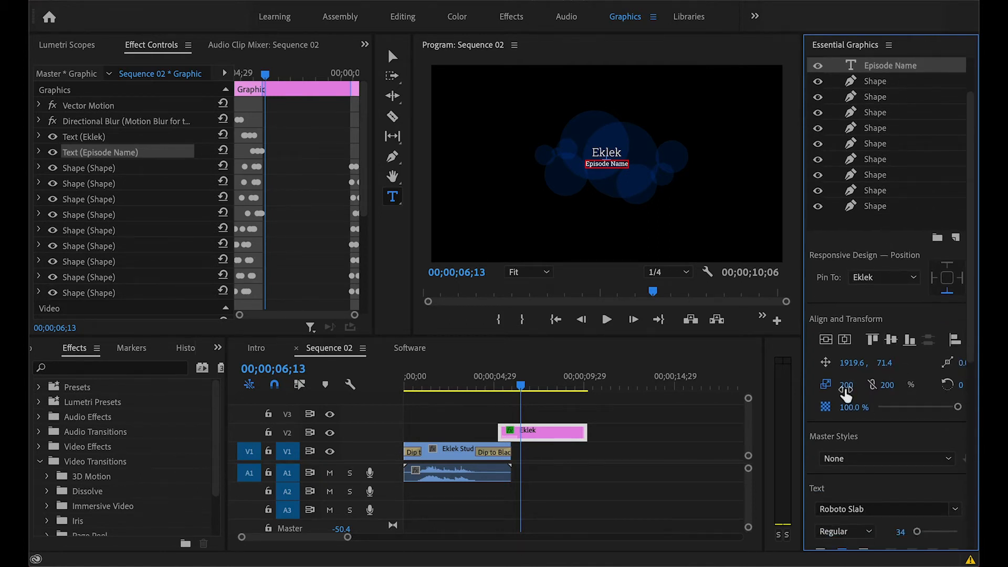
scroll(904, 347, "down", 3)
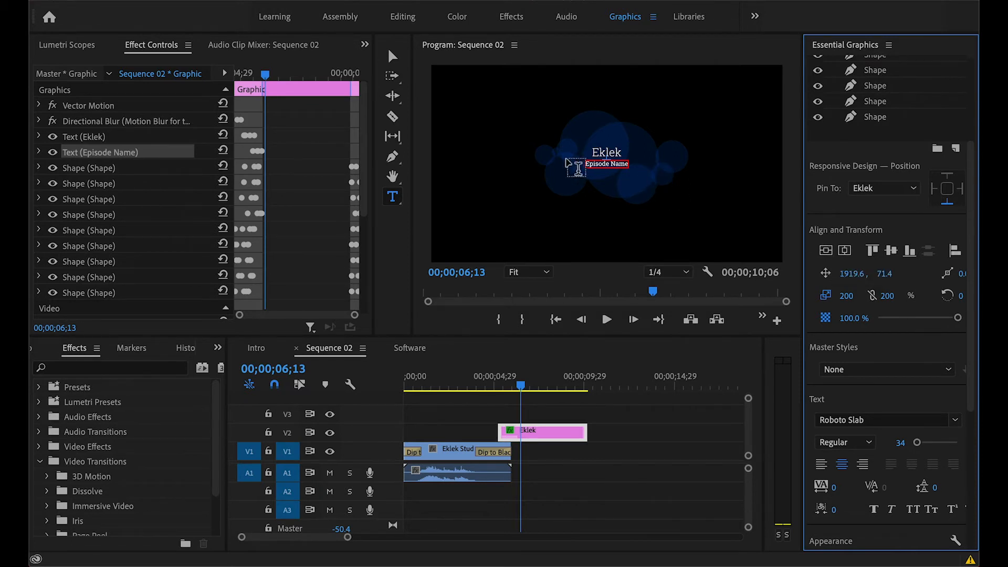
scroll(911, 341, "down", 3)
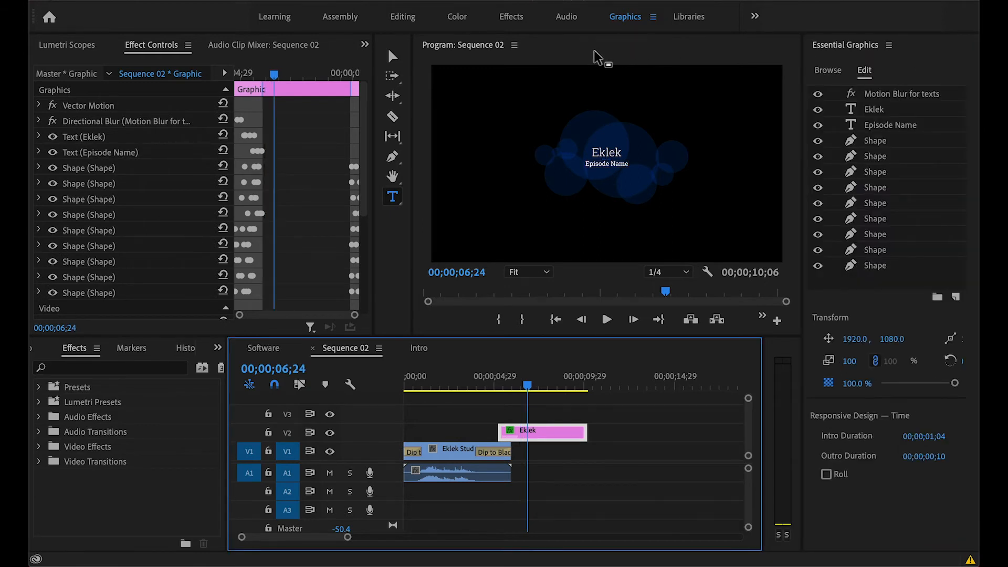
- In the Audio workspace, select the logo clip's audio and look through the Adobe Stock music tracks
left_click(572, 21)
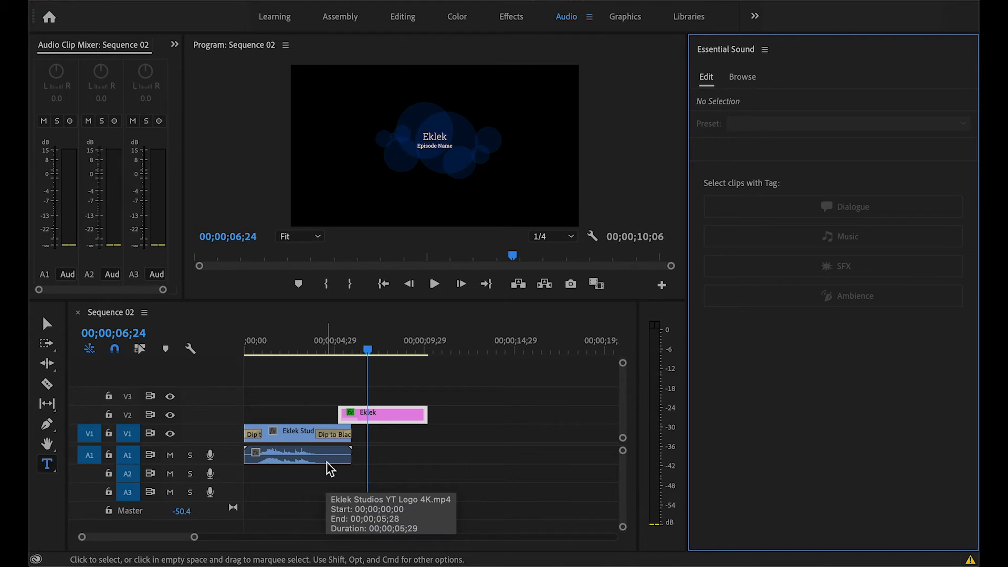
left_click(300, 464)
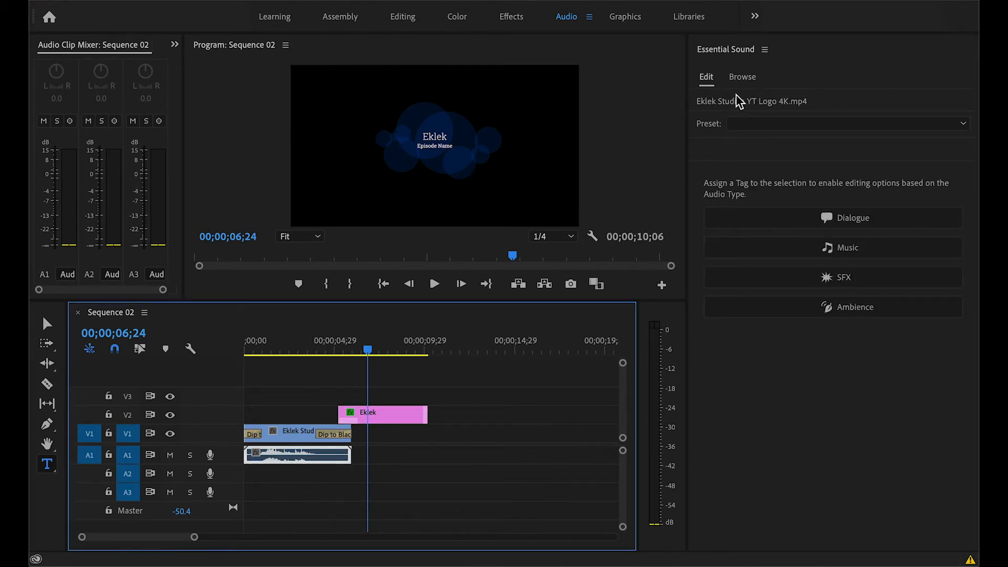
left_click(727, 81)
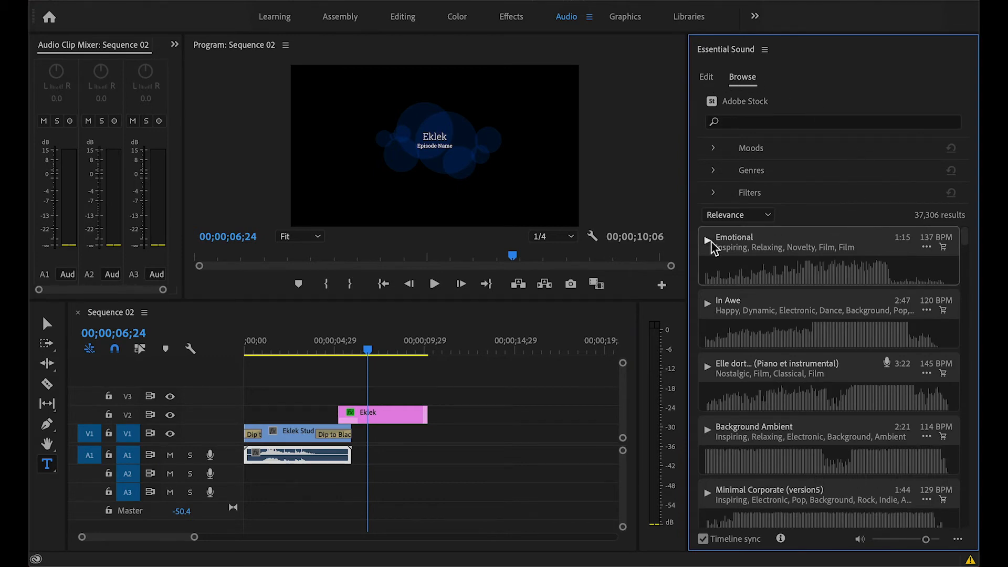
scroll(806, 252, "down", 5)
scroll(806, 253, "down", 2)
scroll(806, 253, "up", 10)
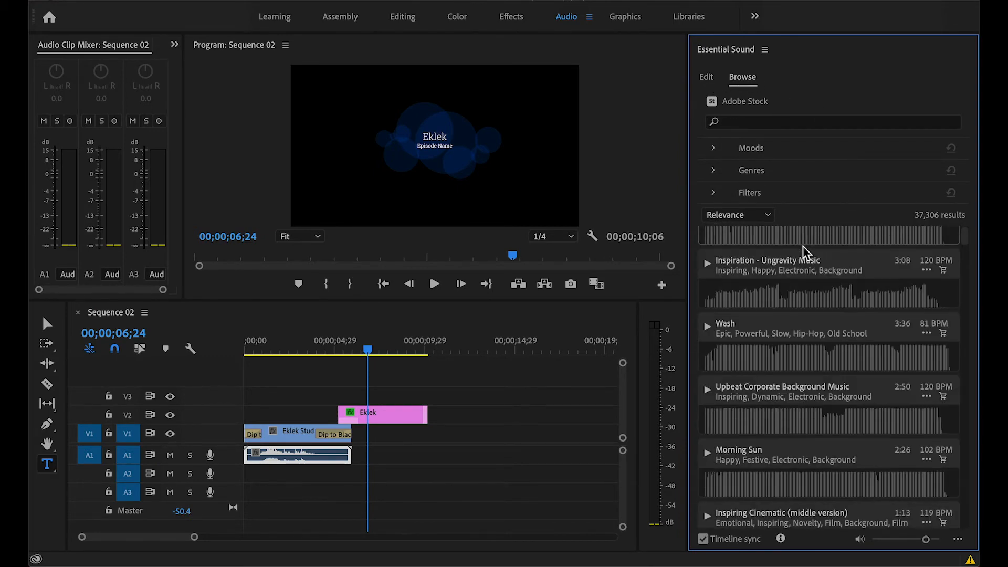
scroll(806, 253, "up", 1)
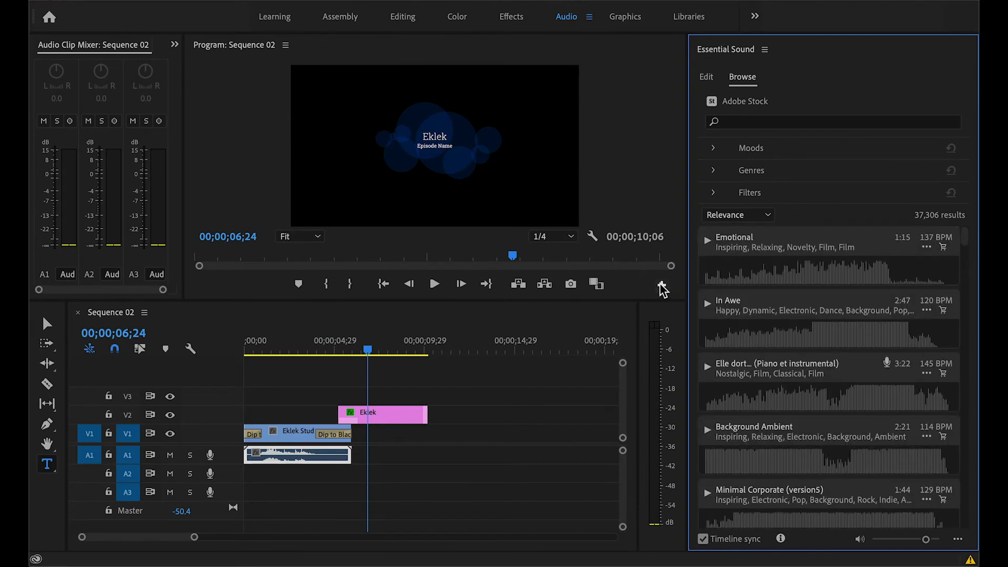
- Tag the logo clip's audio as Dialogue and look through its Repair options
left_click(707, 79)
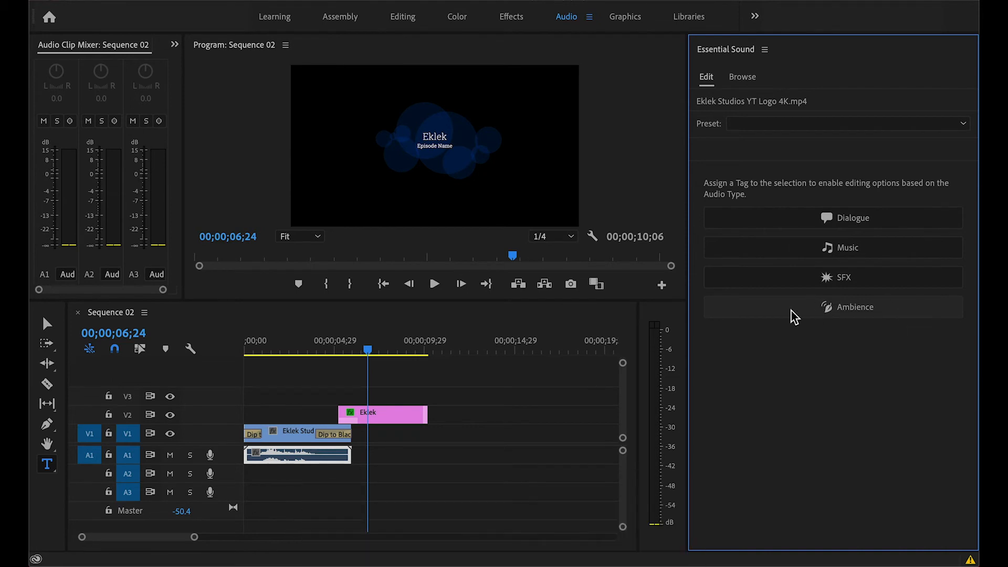
left_click(898, 220)
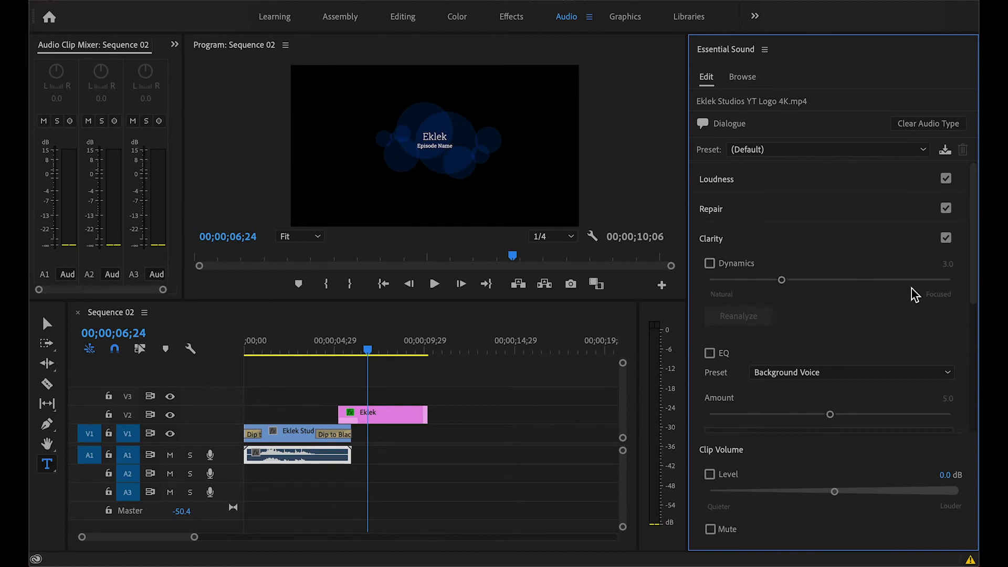
left_click(755, 213)
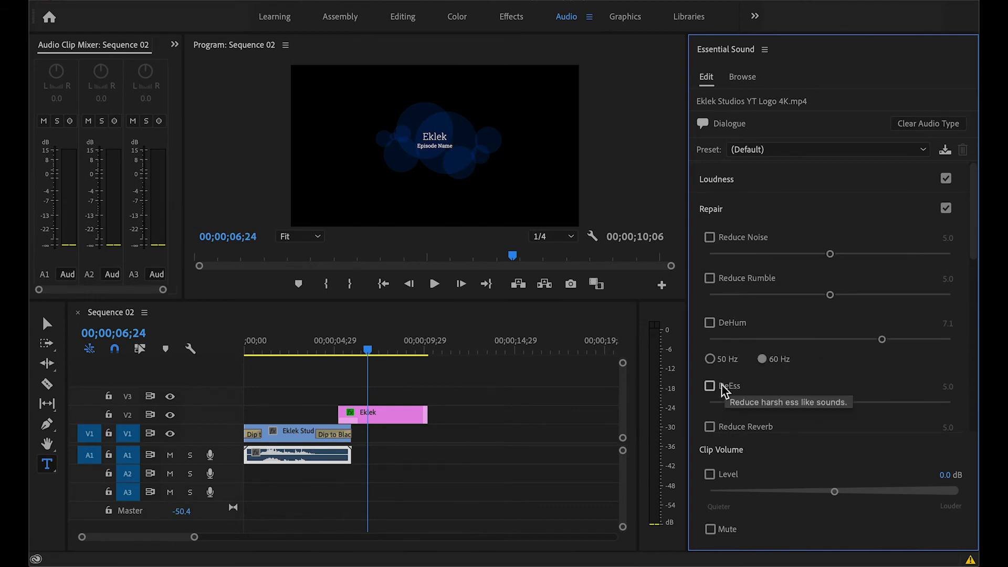
scroll(847, 374, "down", 5)
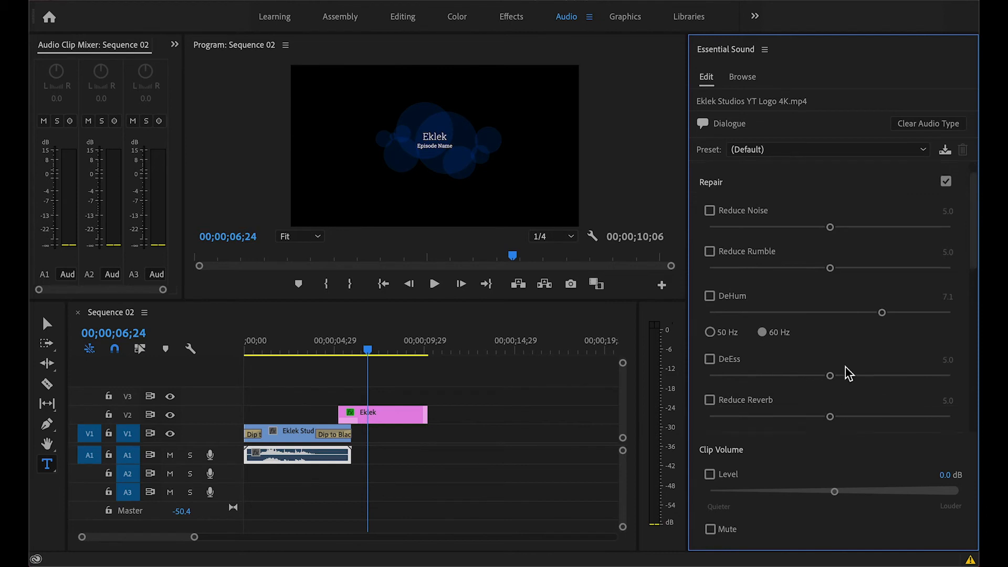
scroll(849, 374, "up", 5)
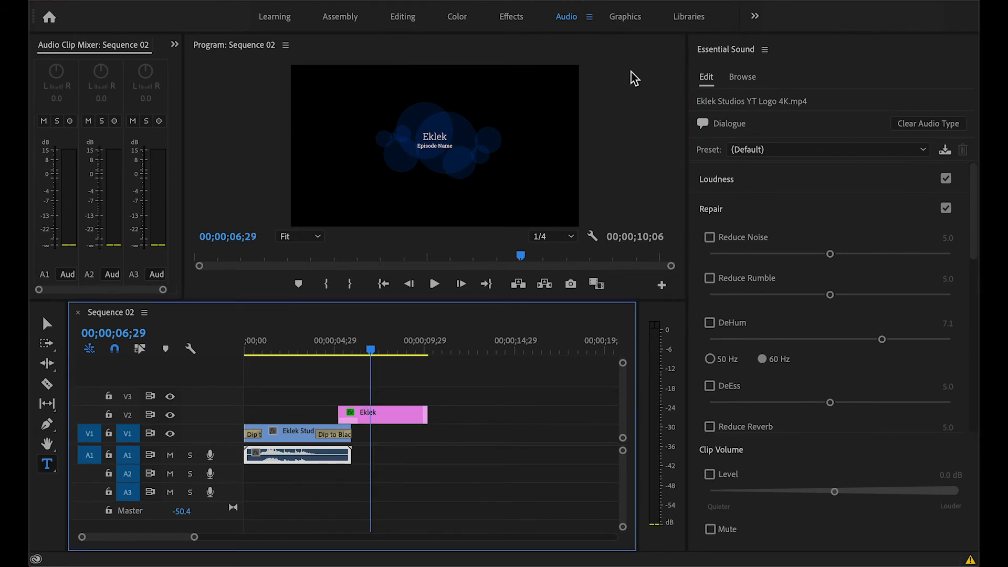
- Switch to the Color workspace, move the playhead to 00;00;03;18 and select the logo video clip on V1
left_click(458, 20)
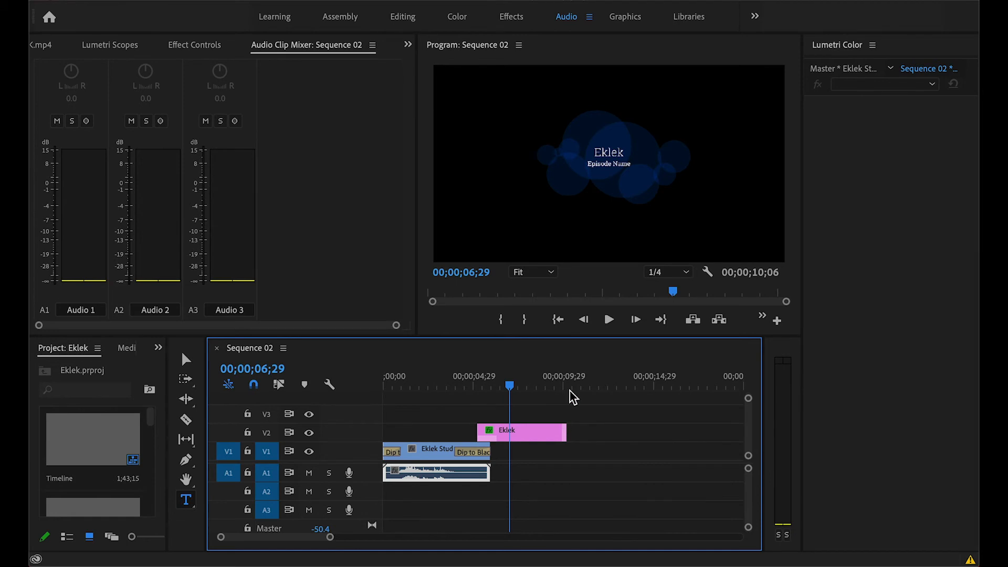
left_click(474, 381)
left_click_drag(473, 381, 451, 385)
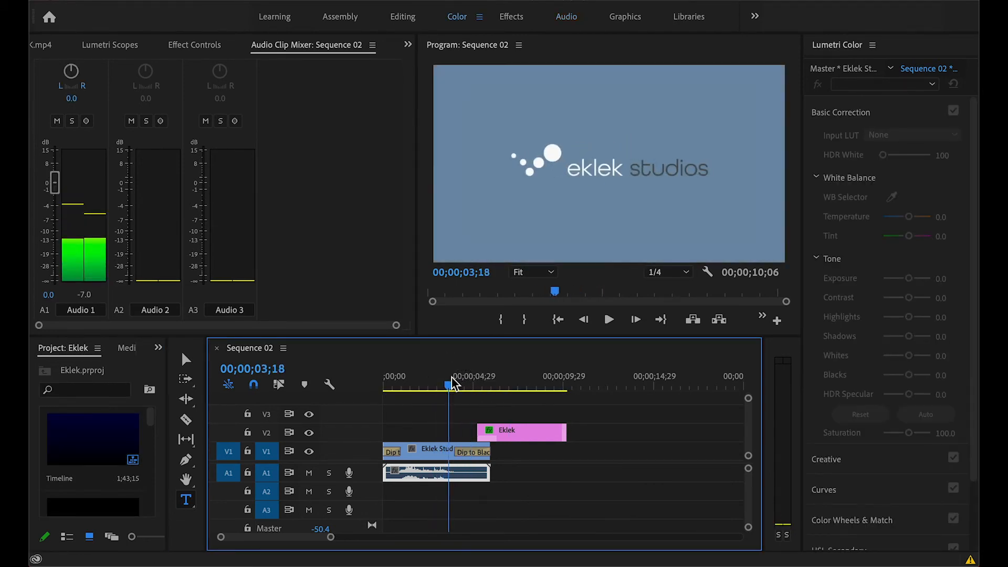
left_click(434, 455)
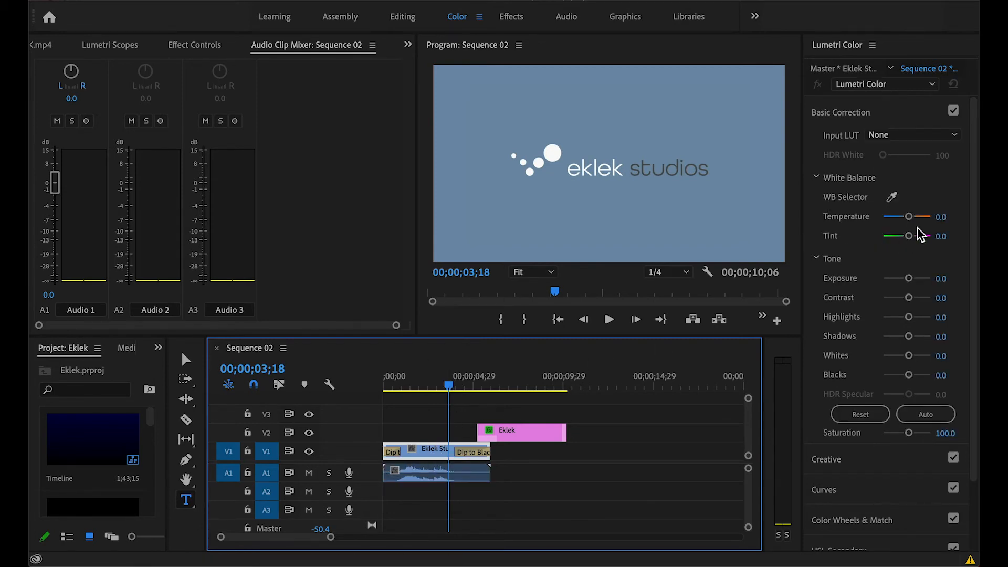
- Try a temperature of about 44.6 and a tint of about -7.7 on the logo clip, and reset both
mouse_move(913, 223)
left_mouse_down()
mouse_move(901, 227)
mouse_move(914, 223)
left_mouse_up()
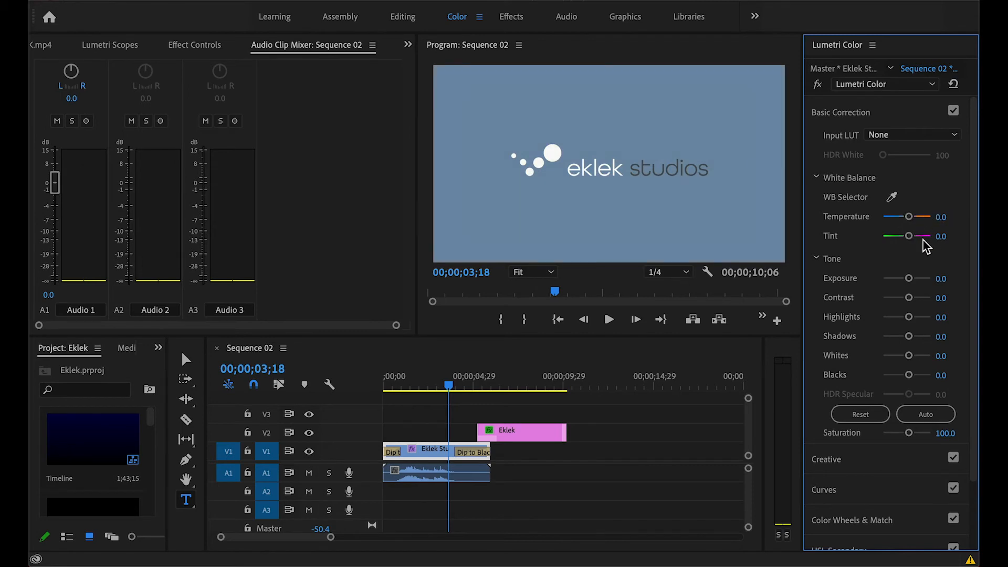
mouse_move(909, 236)
left_mouse_down()
mouse_move(903, 244)
mouse_move(920, 220)
left_mouse_up()
double_click(918, 216)
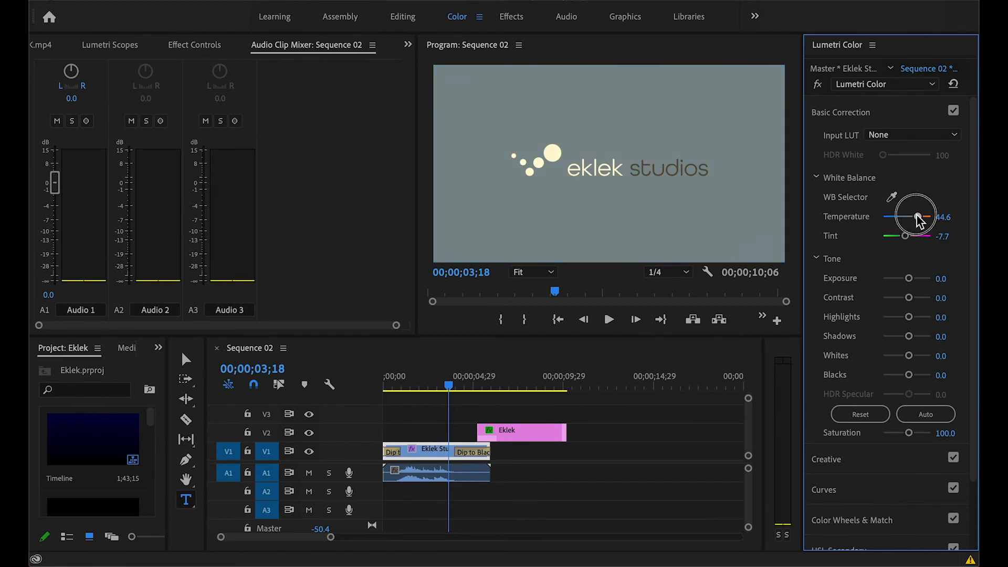
double_click(918, 236)
scroll(923, 250, "down", 3)
scroll(927, 257, "down", 1)
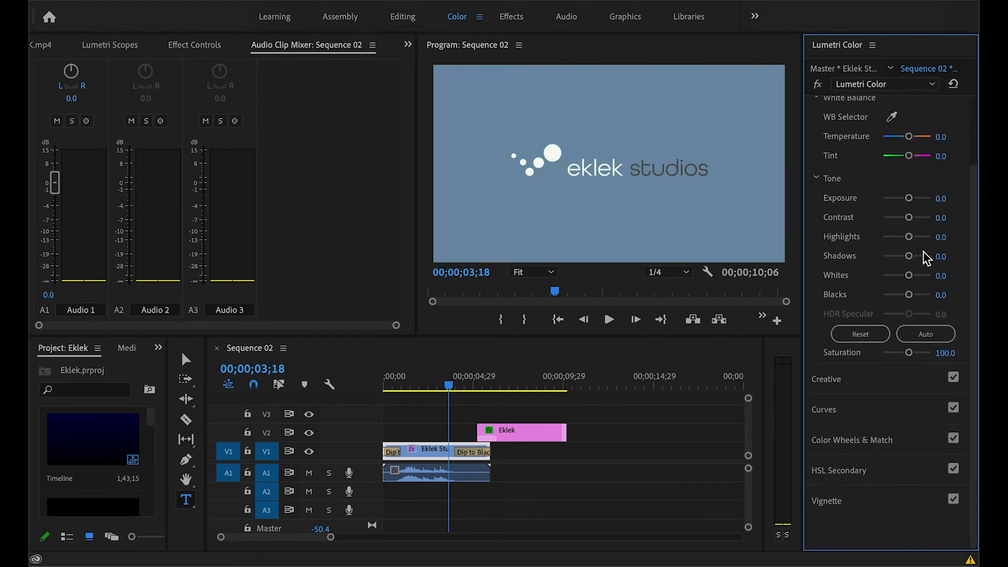
- Try manual exposure, contrast, highlights and shadows adjustments and the automatic tone correction on the logo clip, and reset the tone settings
left_click_drag(909, 198, 913, 263)
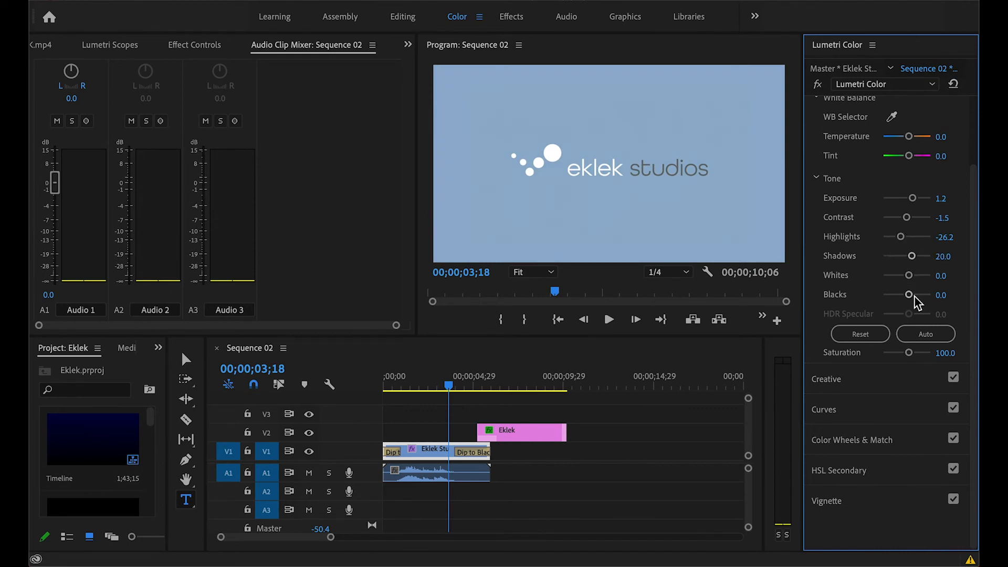
left_click(921, 334)
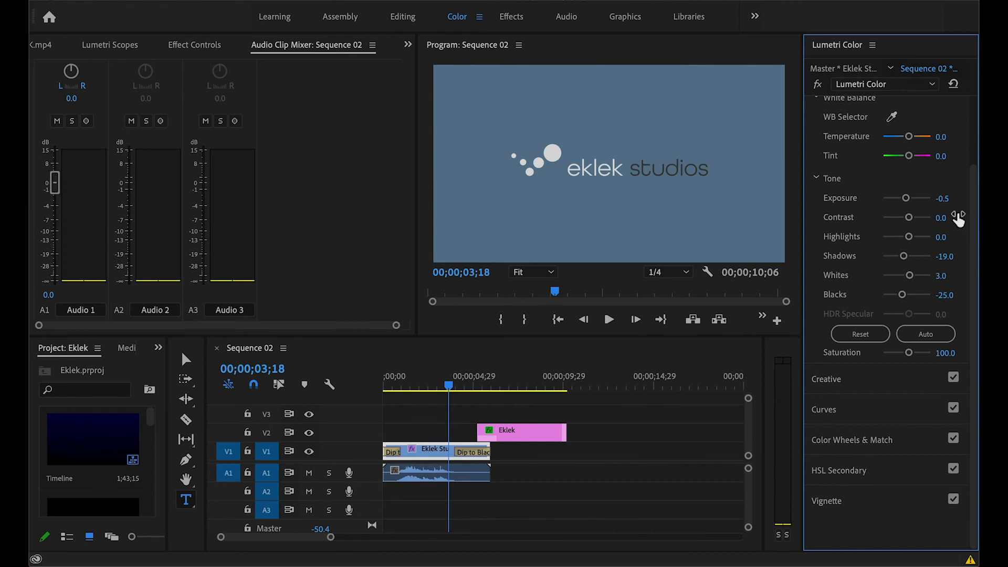
left_click(865, 336)
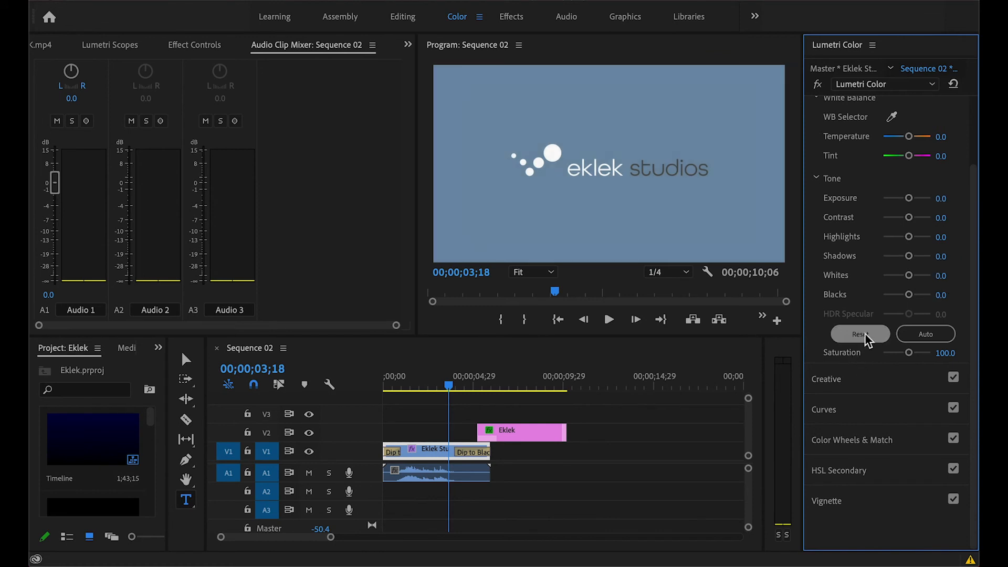
- Collapse Basic Correction, expand the Creative settings and preview the available film looks up to Fuji REALA 500D Kodak 2393
scroll(844, 118, "up", 3)
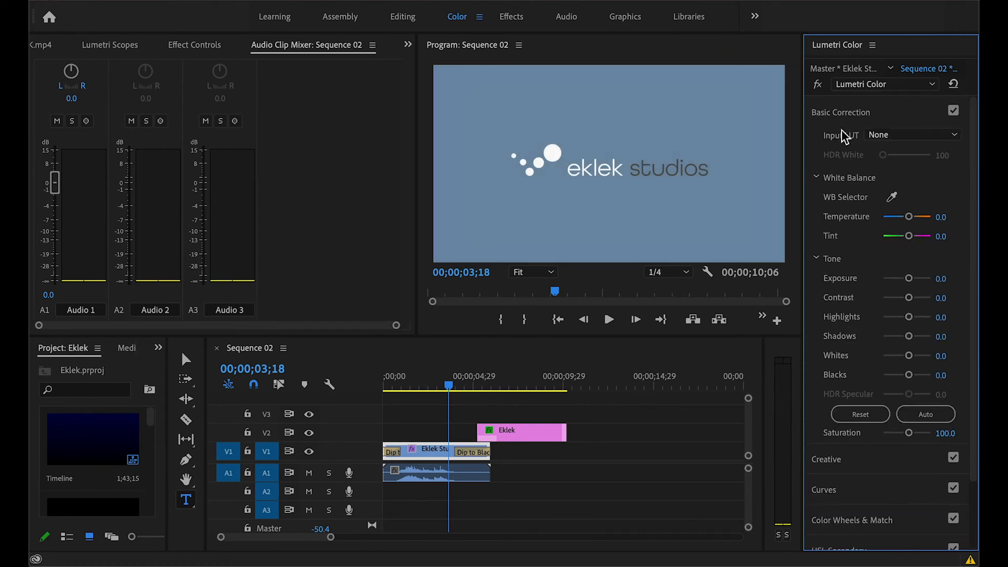
left_click(850, 113)
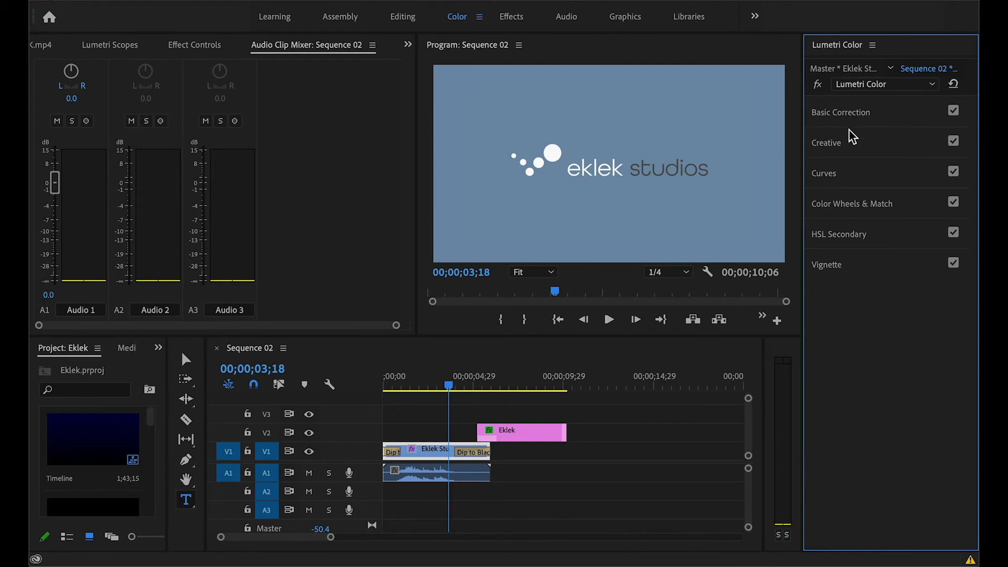
left_click(858, 150)
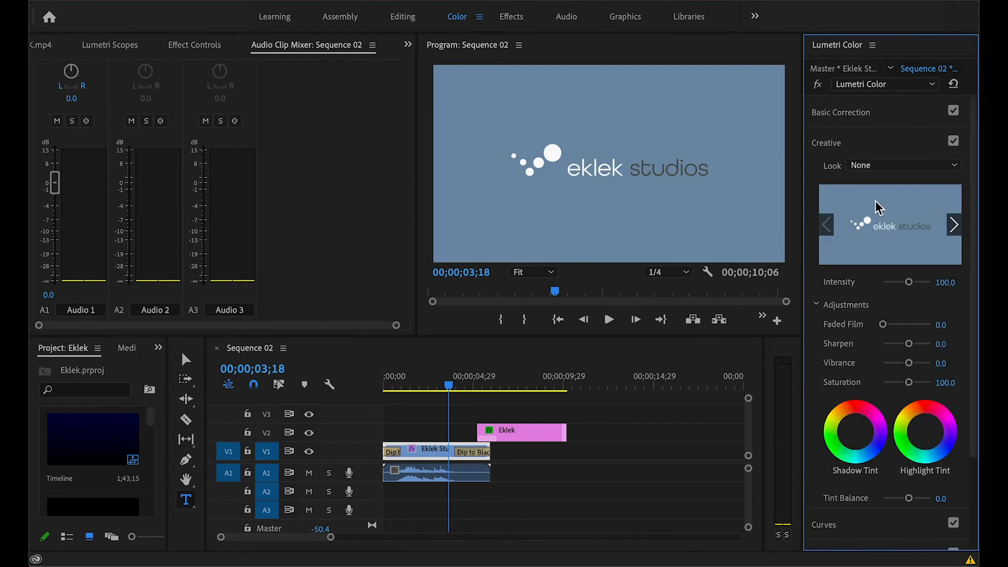
left_click(954, 229)
left_click(955, 229)
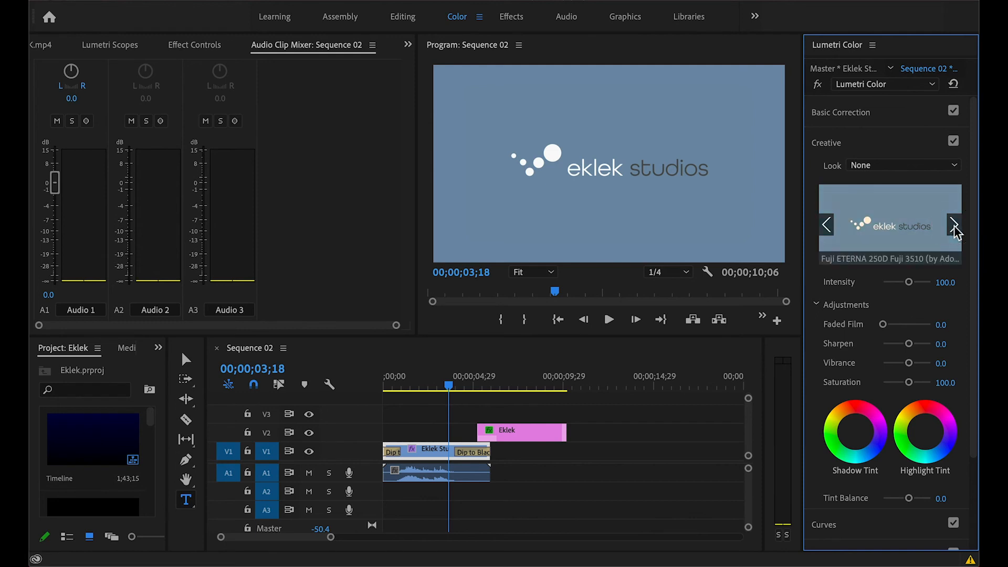
left_click(955, 229)
left_click(955, 229)
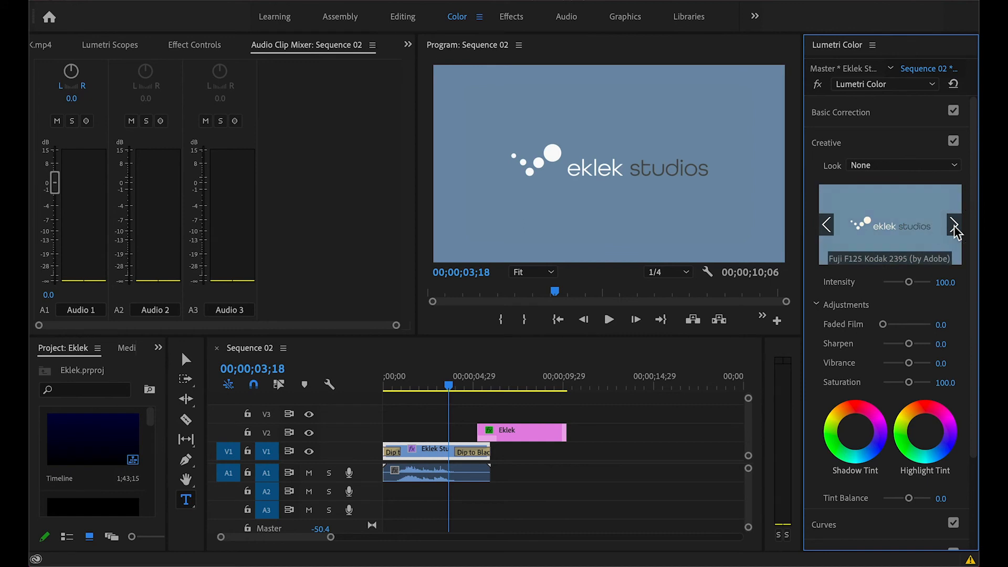
left_click(955, 229)
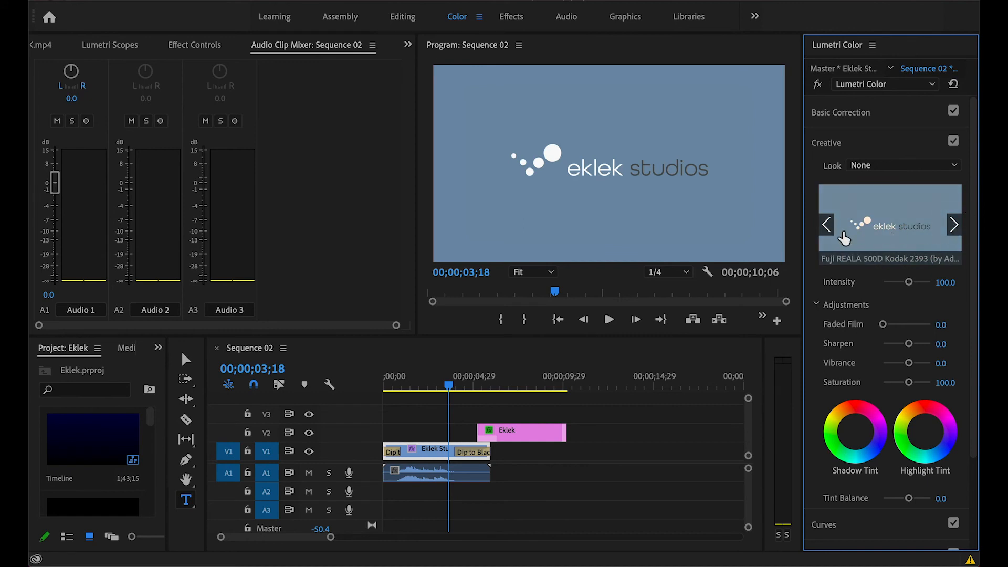
- Step back through the film look previews and apply the CineSpace2383sRGB6bit look to the logo clip
left_click(830, 221)
left_click(830, 221)
left_click(830, 221)
left_click(829, 222)
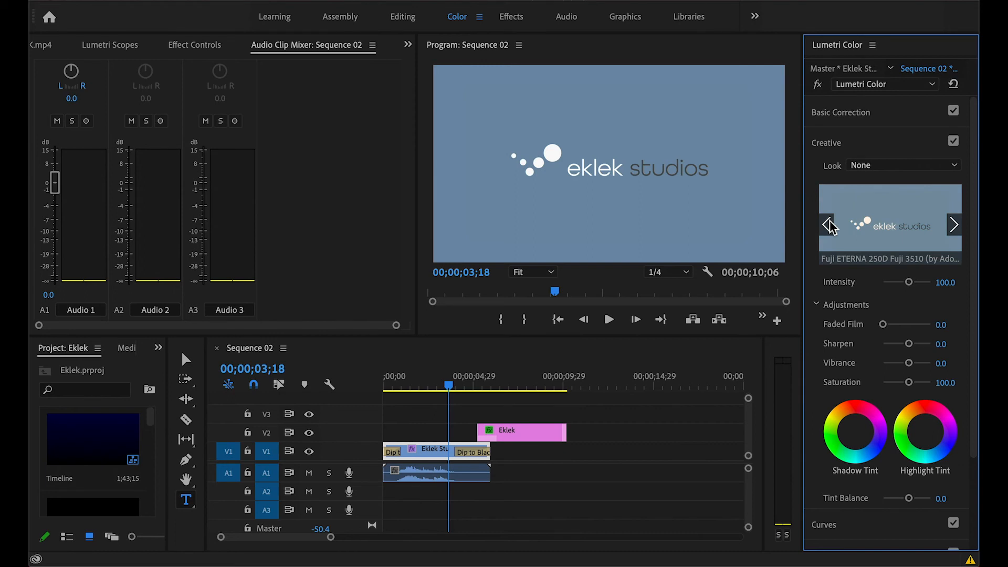
left_click(830, 222)
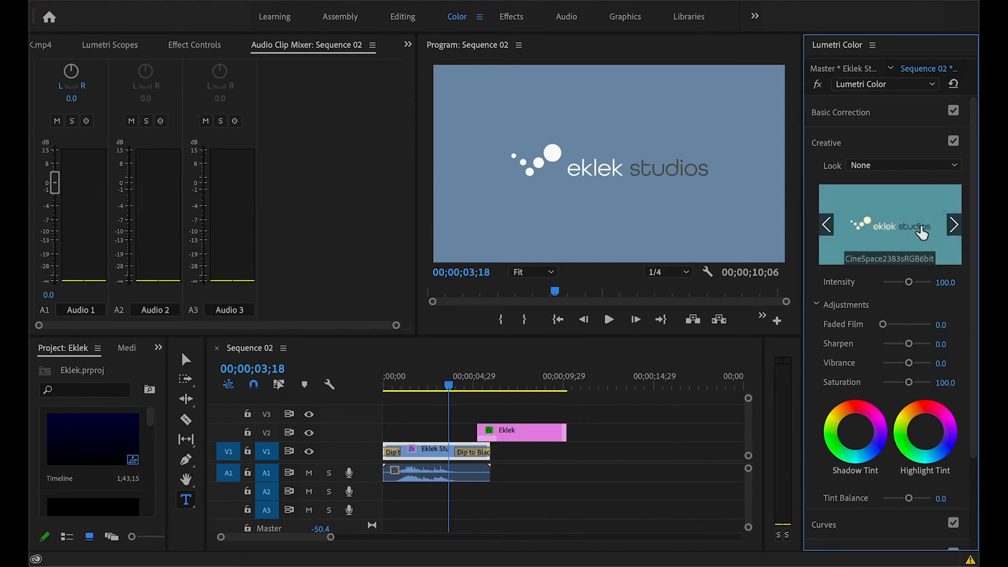
left_click(923, 226)
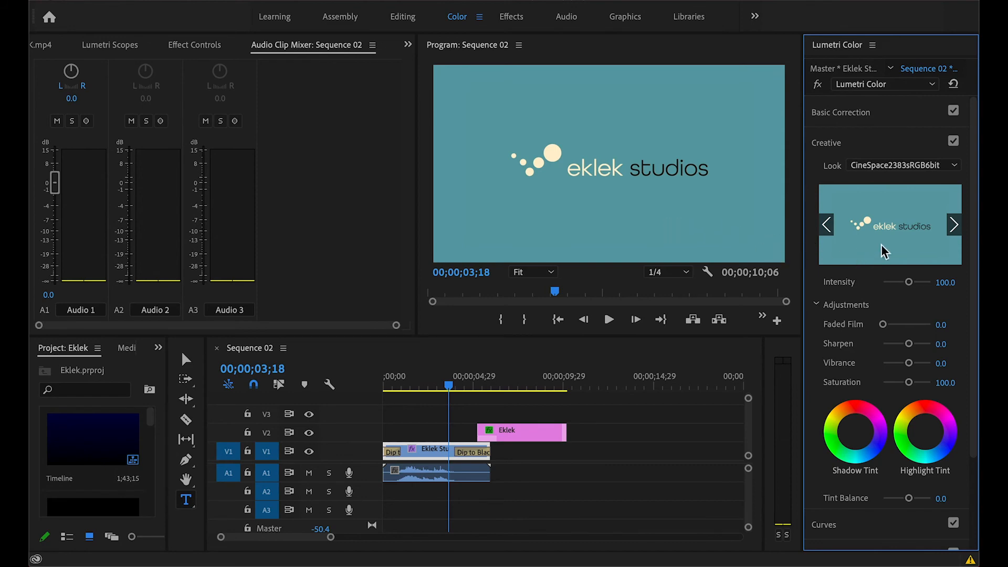
- Browse the full list of creative looks, close it without choosing another, and preview the look following the applied one
left_click(887, 167)
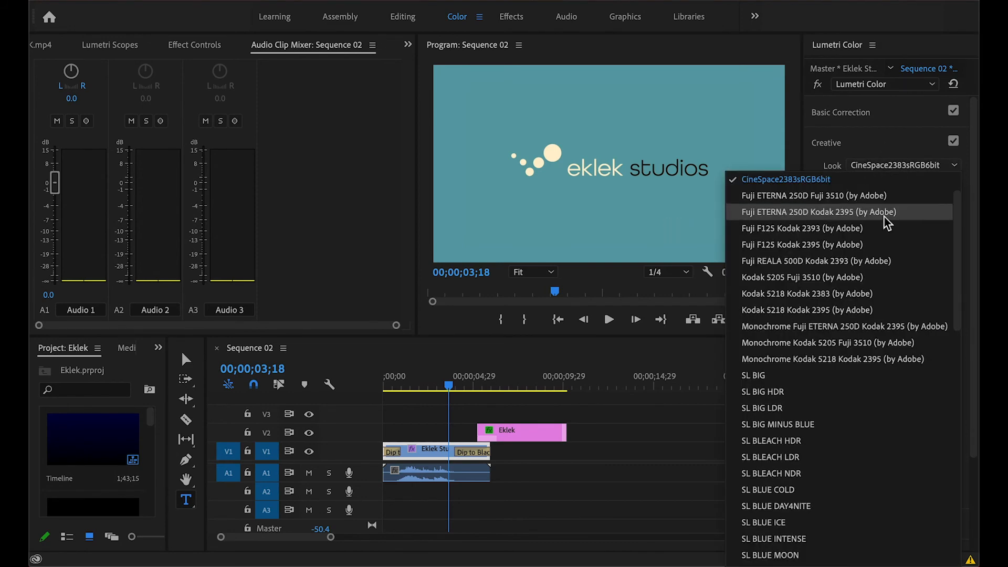
scroll(886, 226, "down", 7)
scroll(886, 226, "down", 5)
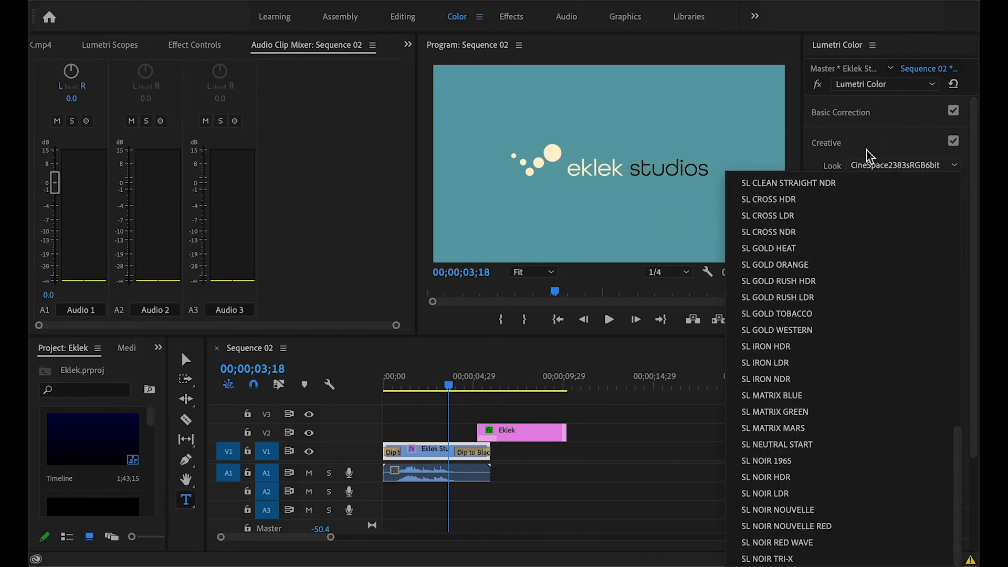
left_click(868, 164)
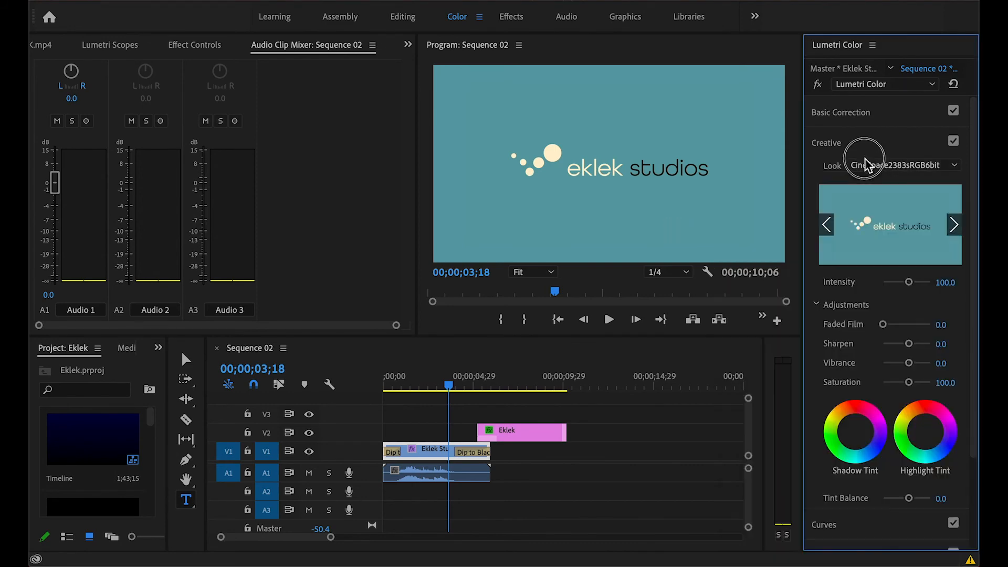
left_click(955, 228)
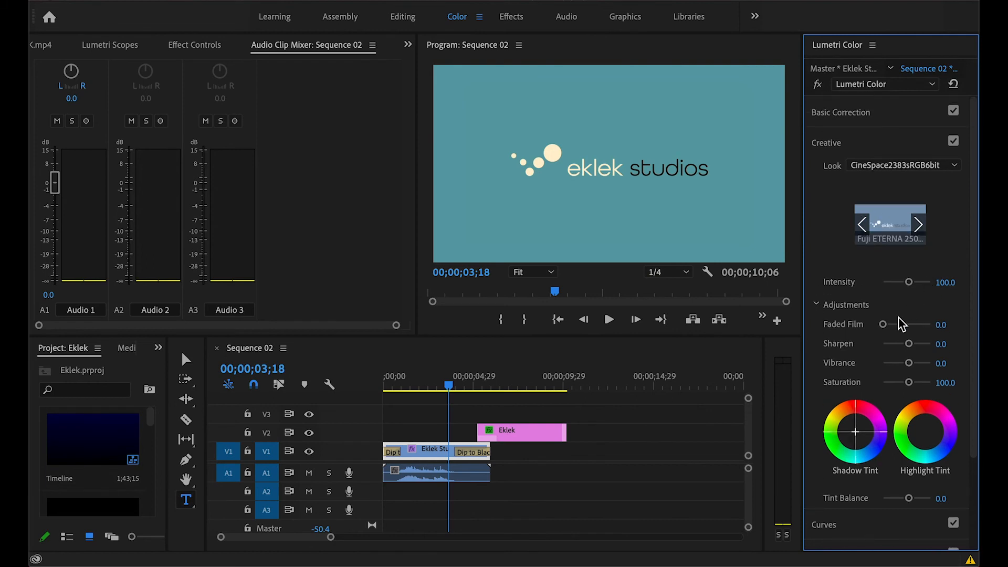
- Set the logo clip's faded film to about 58.5, sharpen 1.5, vibrance 10.8 and saturation 76.9, and save the project
left_click_drag(883, 324, 908, 349)
key("ctrl+s")
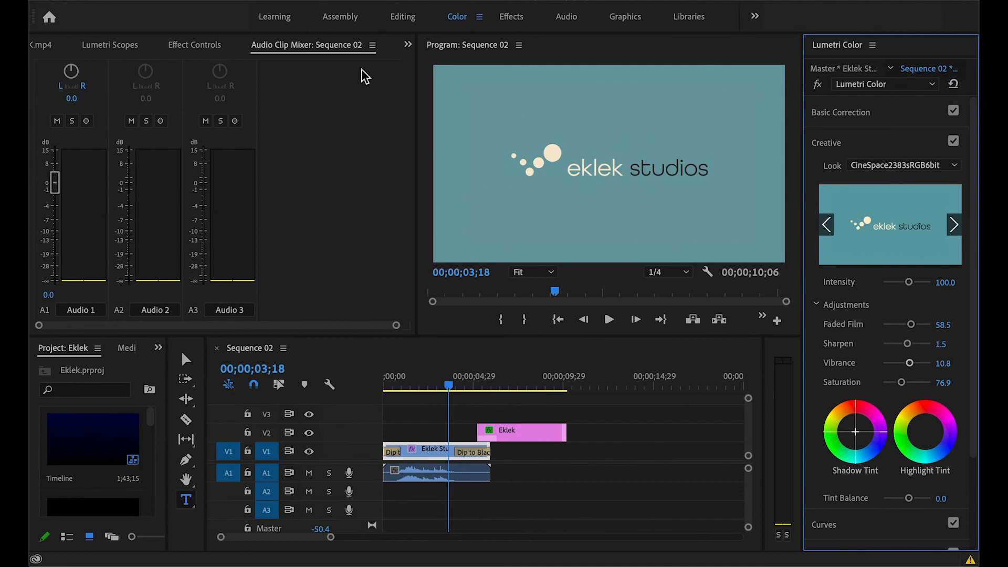
- Switch to the Learning workspace and look through its tutorials, including Premiere Pro Overview and Learn the Basics
left_click(274, 18)
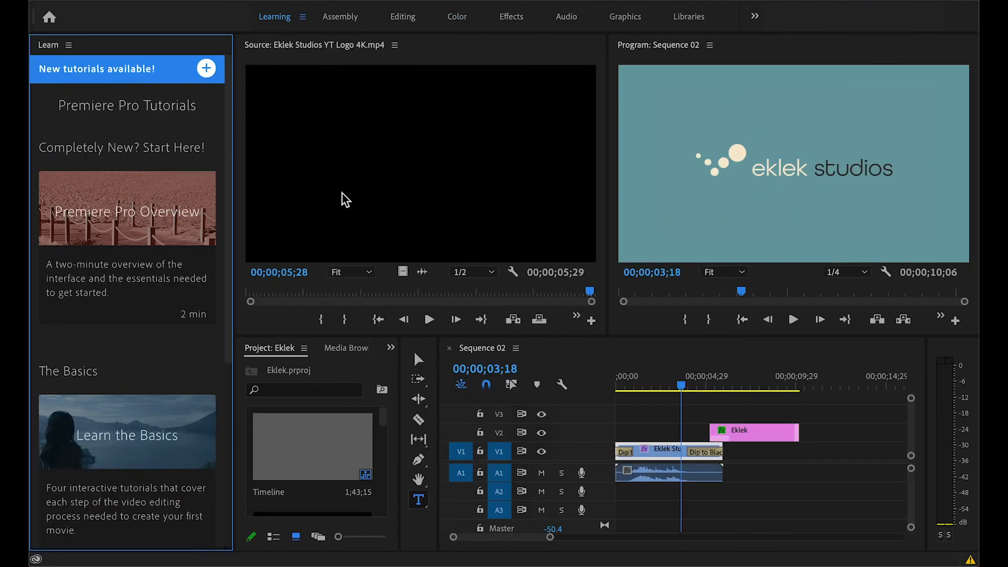
scroll(139, 216, "down", 6)
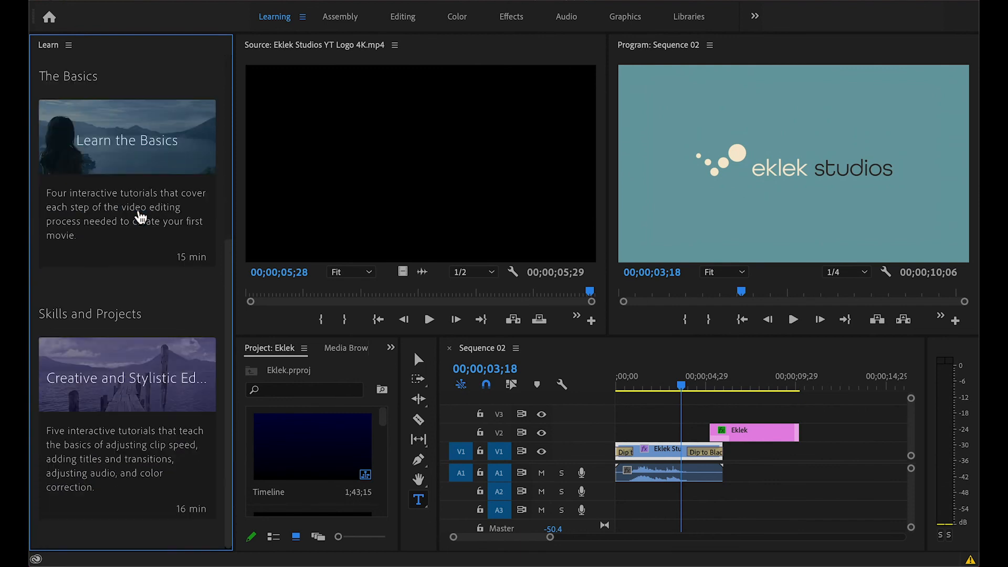
scroll(190, 431, "up", 2)
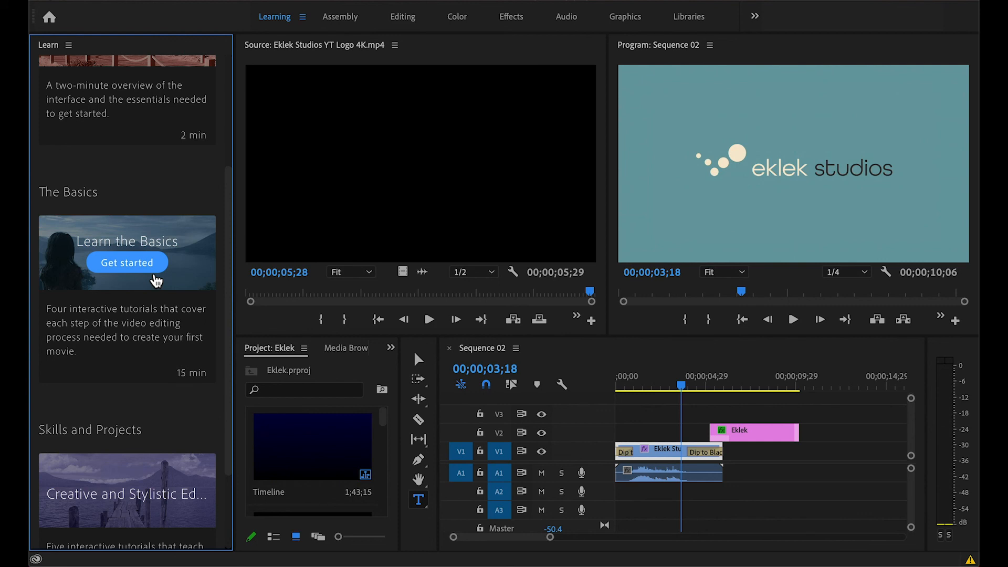
scroll(193, 156, "up", 2)
mouse_move(78, 247)
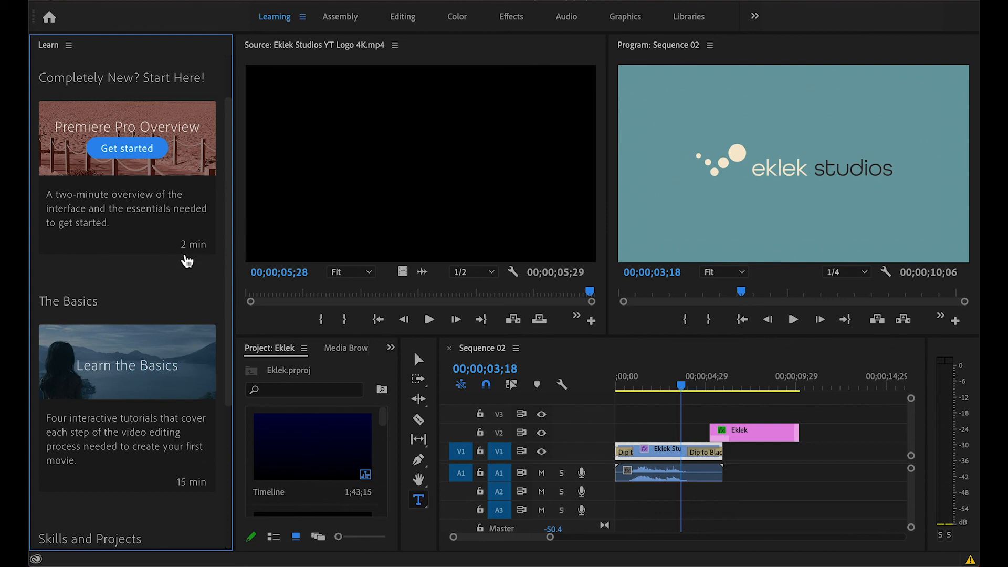
mouse_move(129, 393)
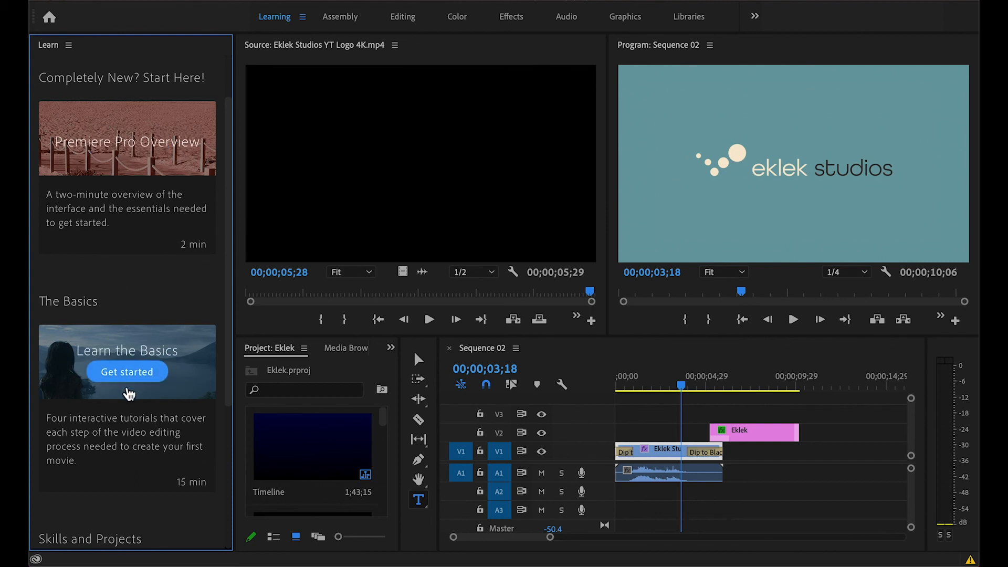